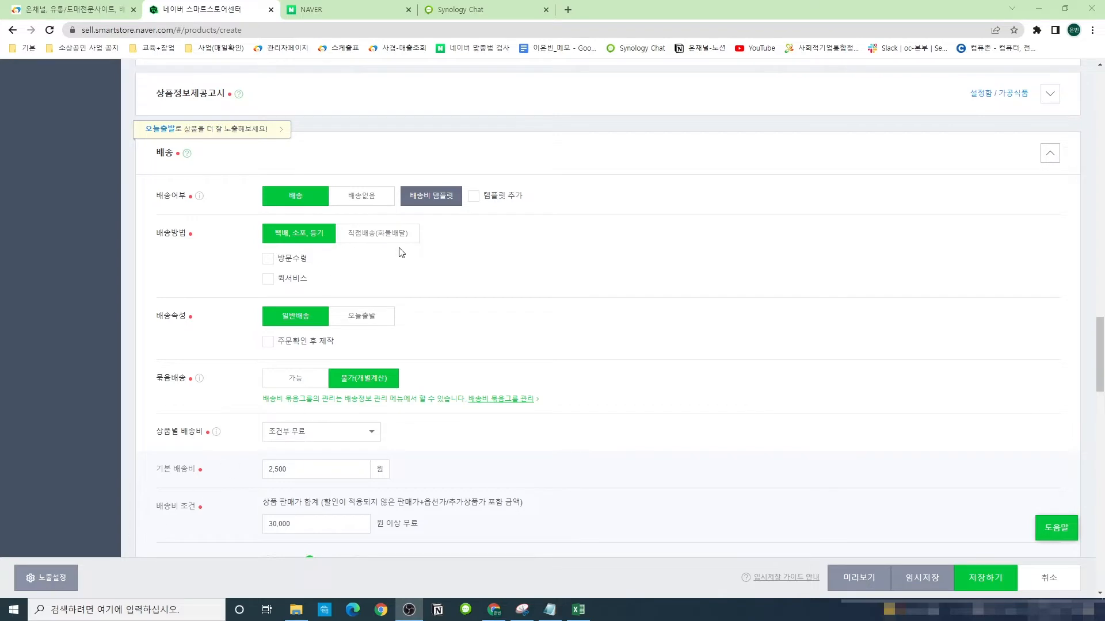
# Set the product's bundled shipping (묶음배송) option to 가능
pyautogui.scroll(-2, 395, 312)
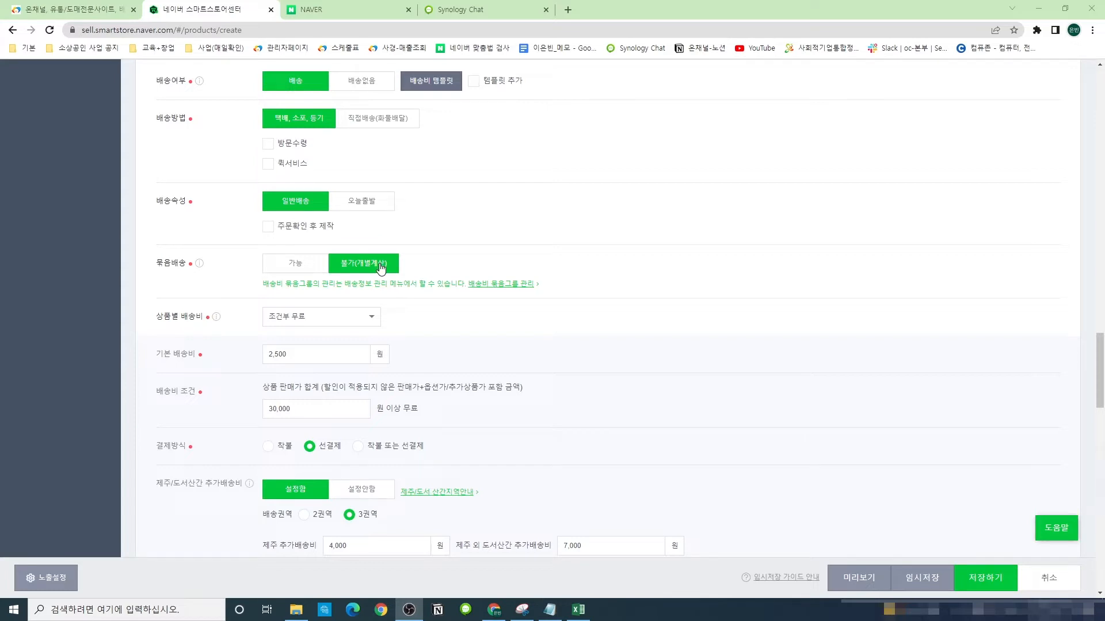
pyautogui.click(315, 269)
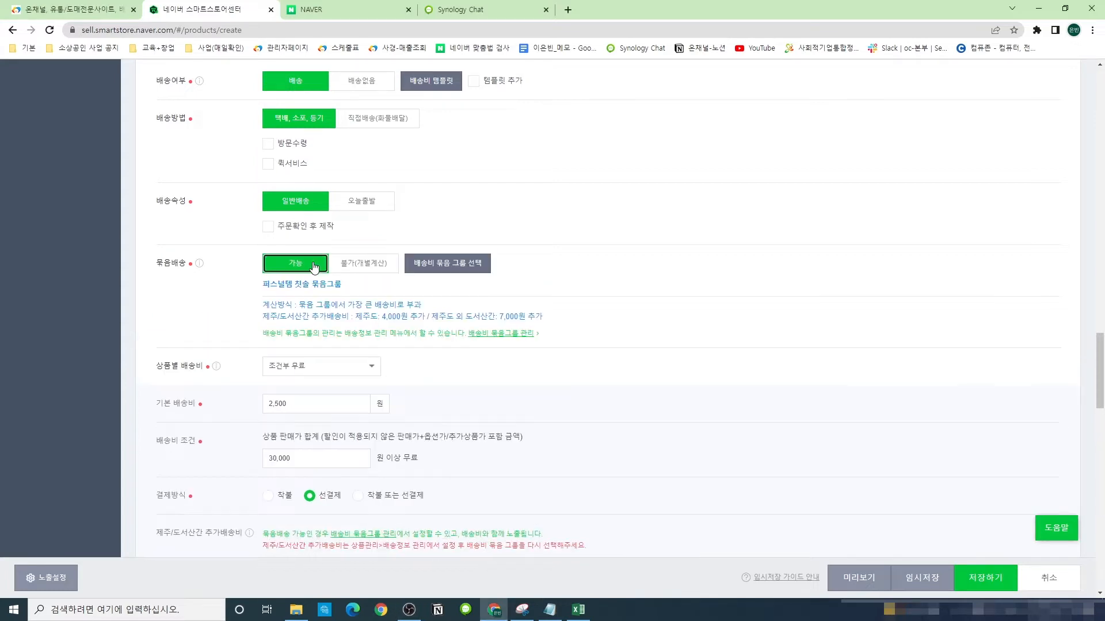
pyautogui.click(350, 267)
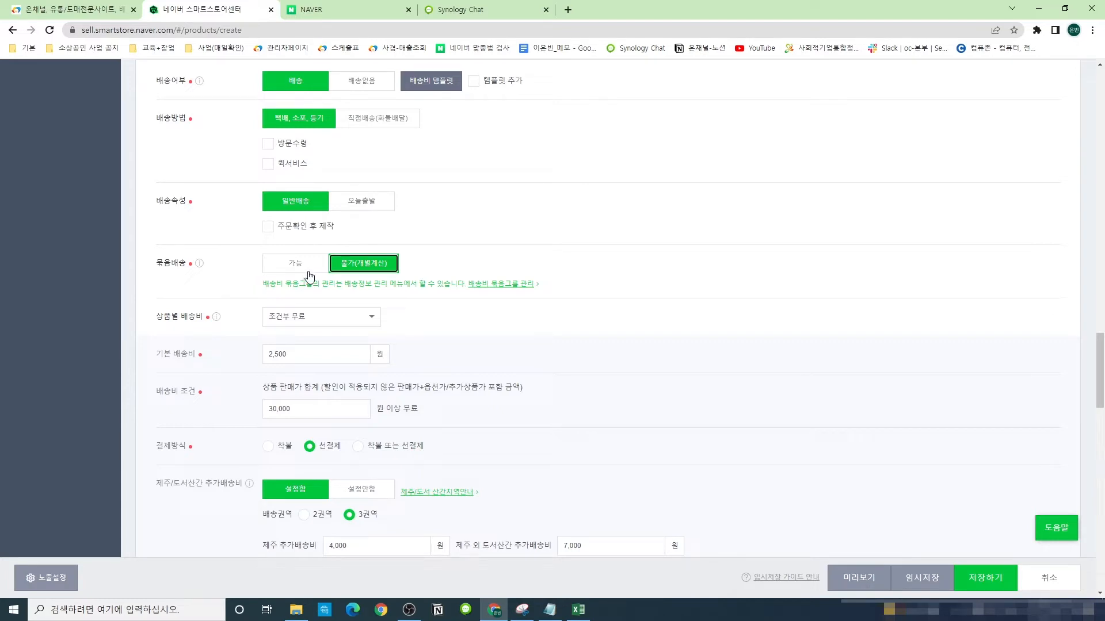
pyautogui.click(287, 268)
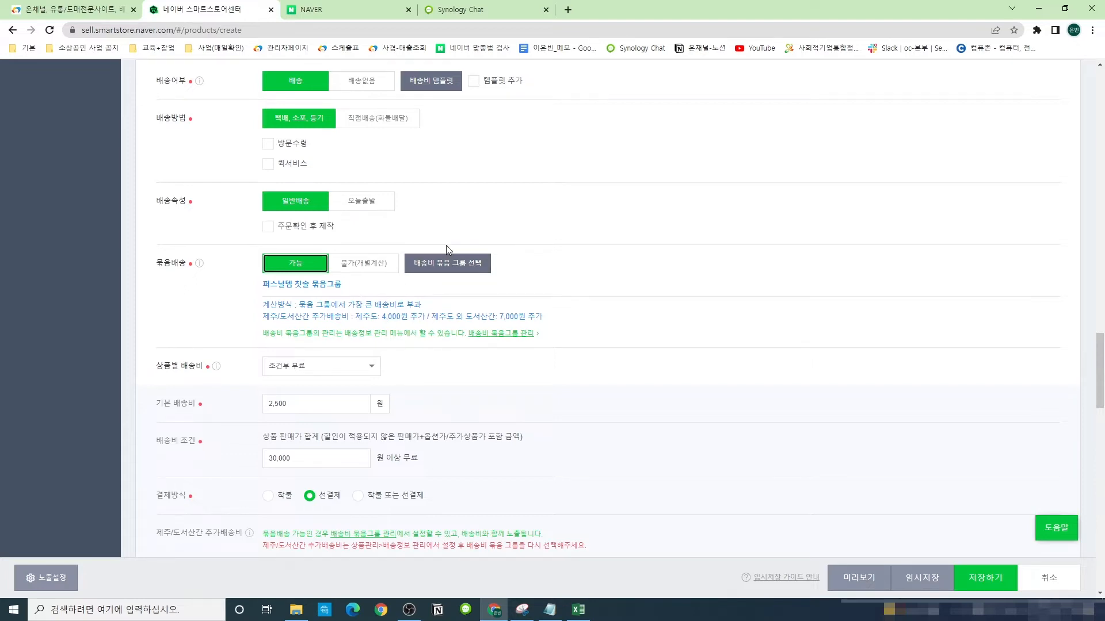
# Examine the list of existing shipping-fee bundle groups selectable for the product and close it
pyautogui.click(471, 268)
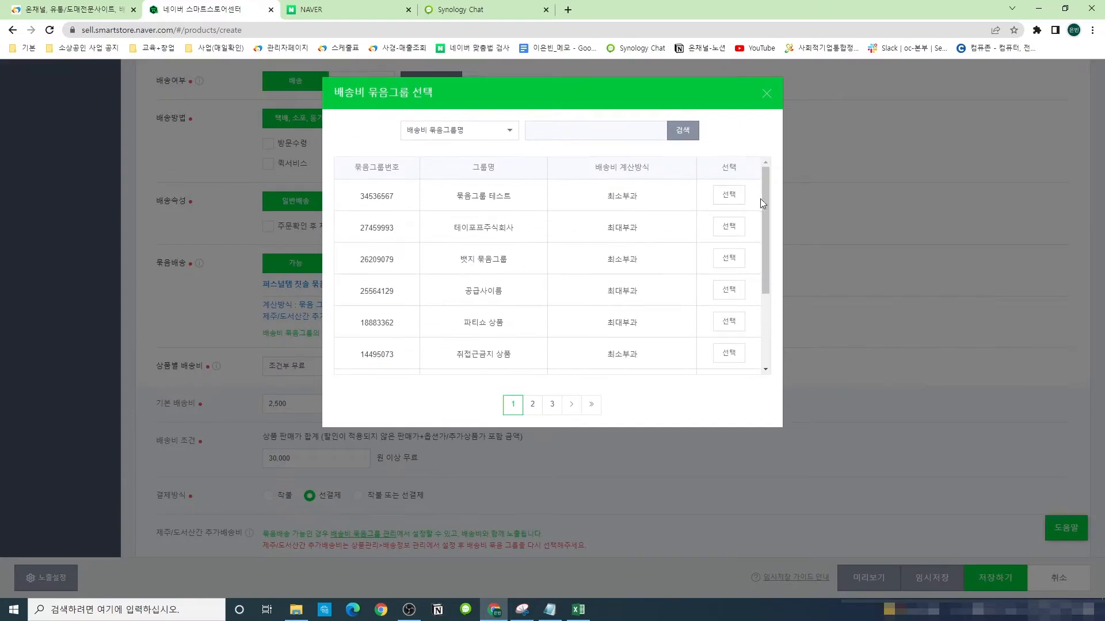
pyautogui.moveTo(762, 199); pyautogui.dragTo(778, 168)
pyautogui.click(768, 93)
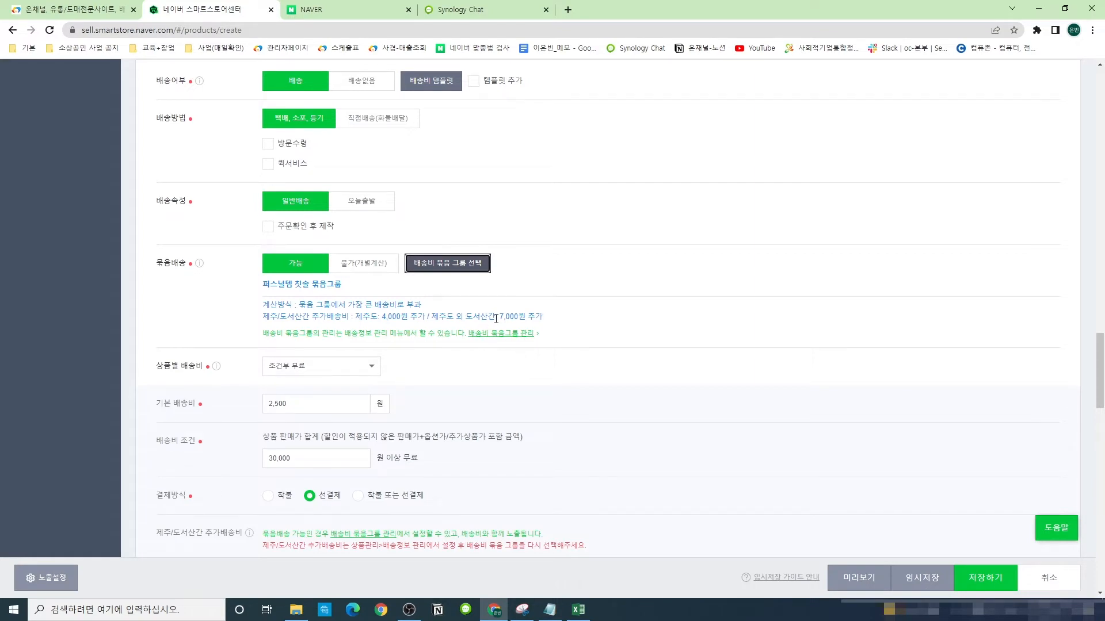
# Open the shipping-fee bundle group management page and start a new bundle group named 테스트1
pyautogui.click(526, 335)
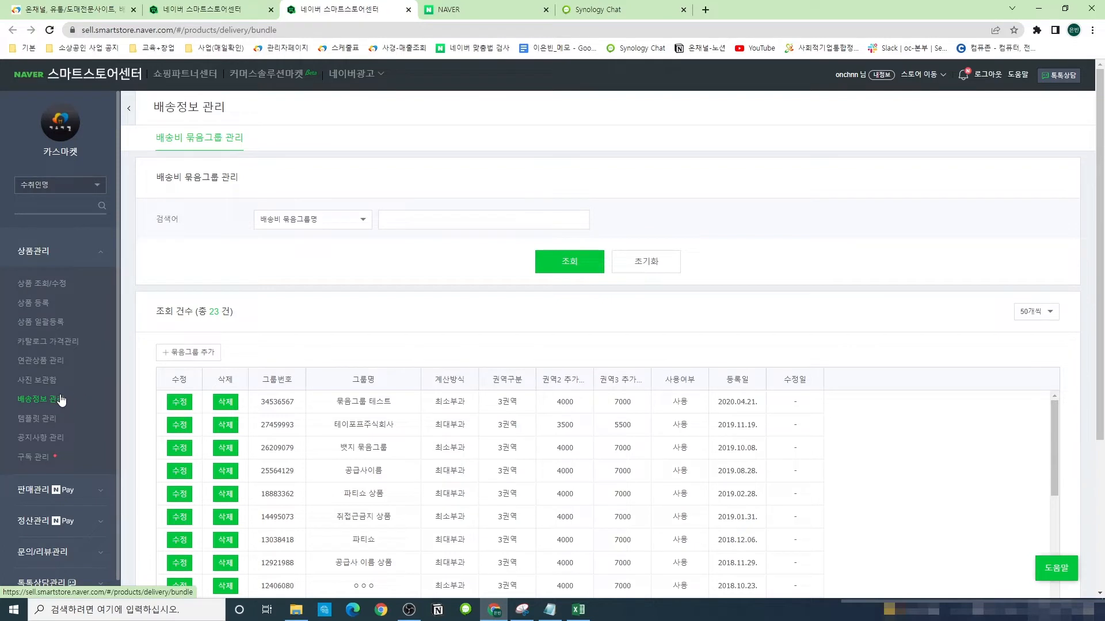
pyautogui.click(209, 357)
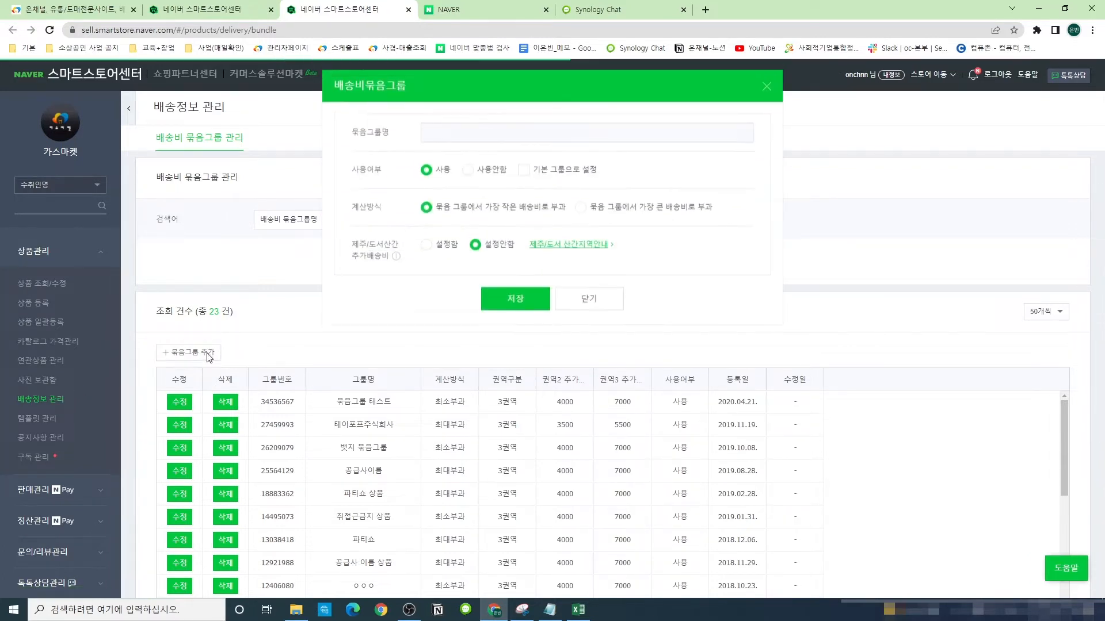
pyautogui.click(517, 138)
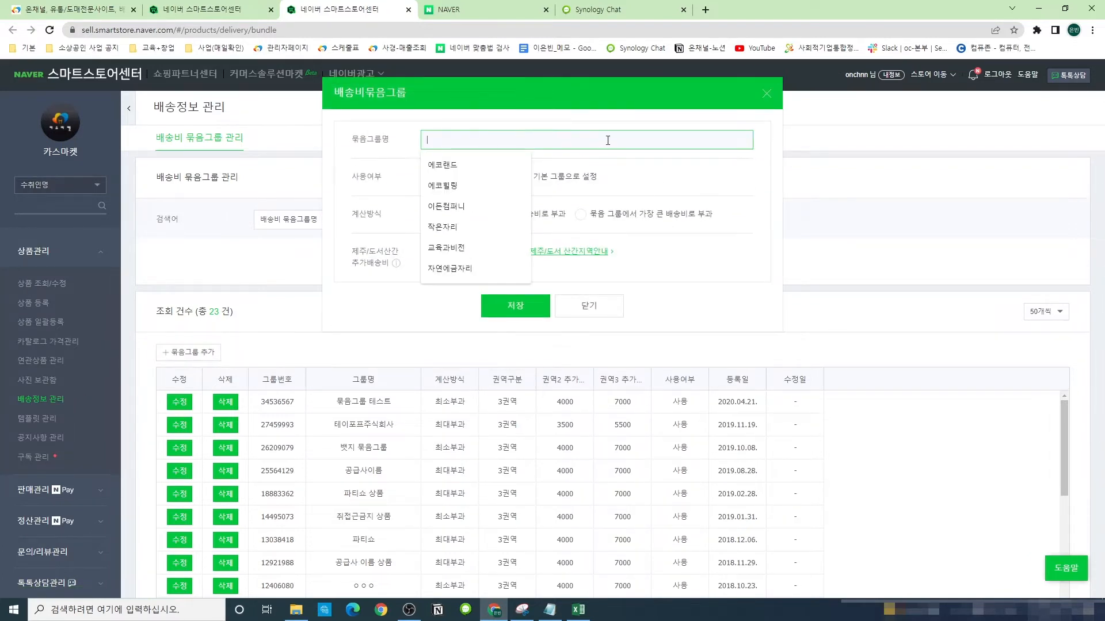
pyautogui.click(510, 154)
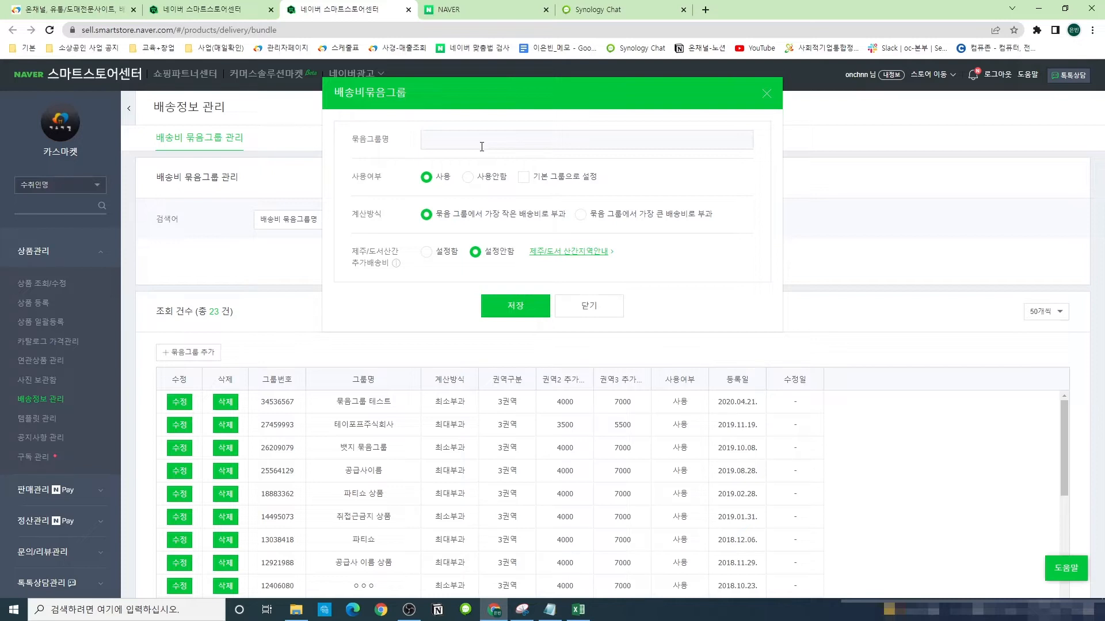
pyautogui.click(463, 140)
pyautogui.write('테슽')
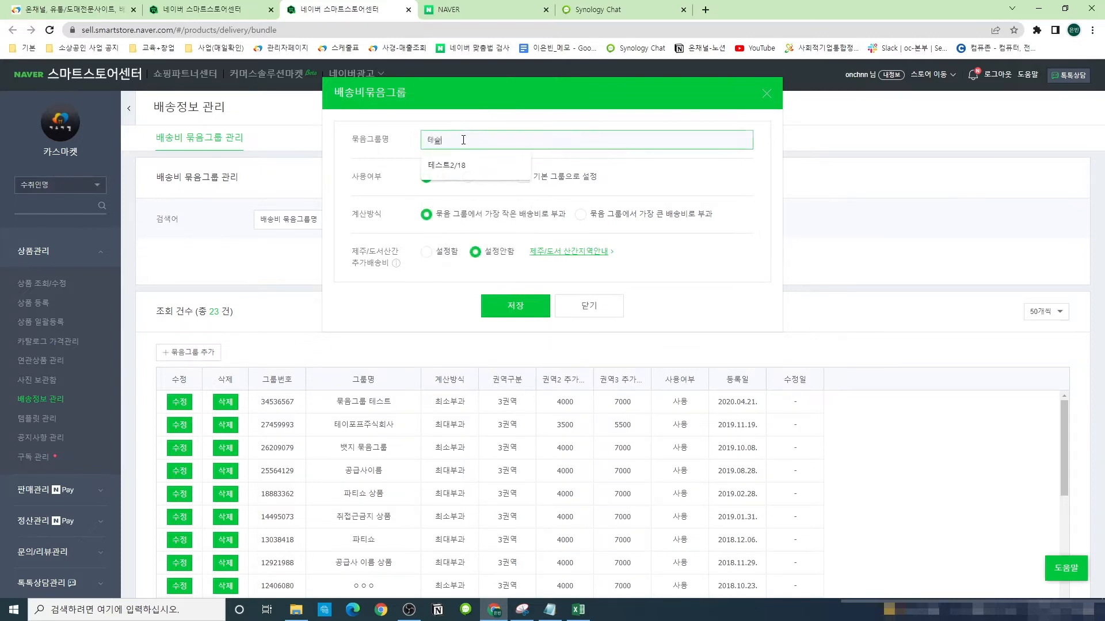
pyautogui.write('트1')
pyautogui.click(546, 476)
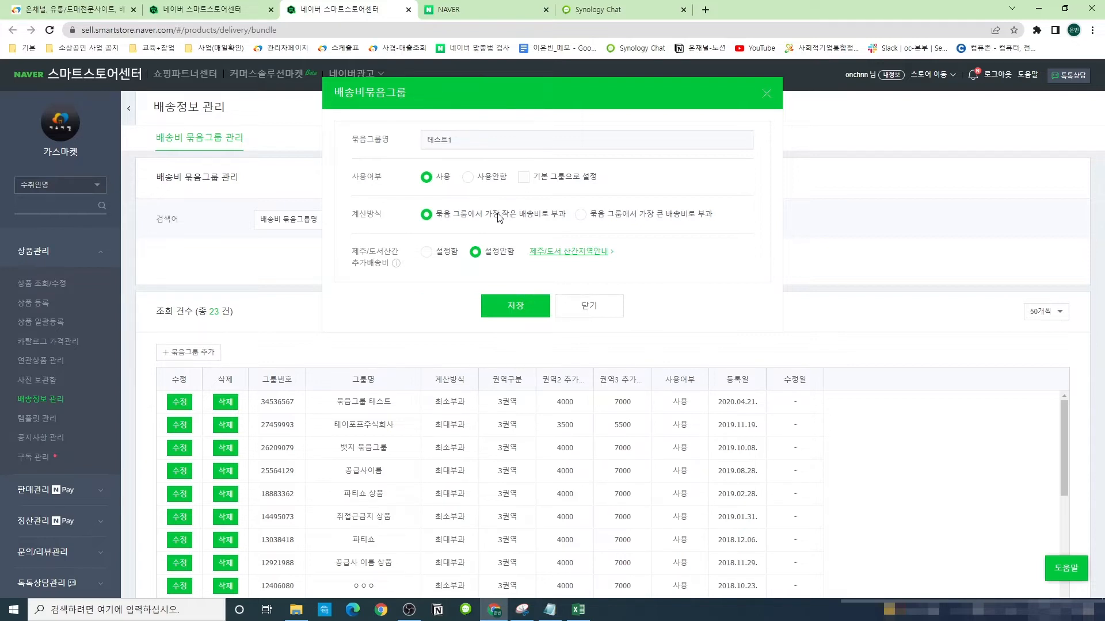
# Make the new group charge the largest shipping fee in the bundle and enable its Jeju/remote-area surcharge
pyautogui.click(675, 223)
pyautogui.click(450, 253)
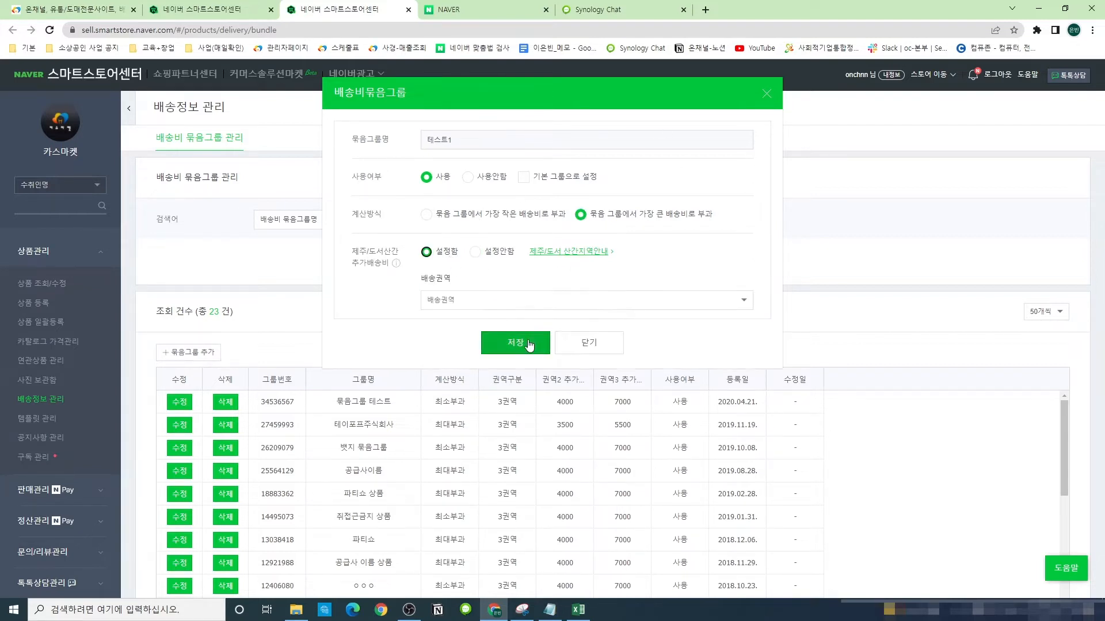
# Try the 2권역 delivery zone with a Jeju and remote-area surcharge of 5000 won
pyautogui.click(472, 301)
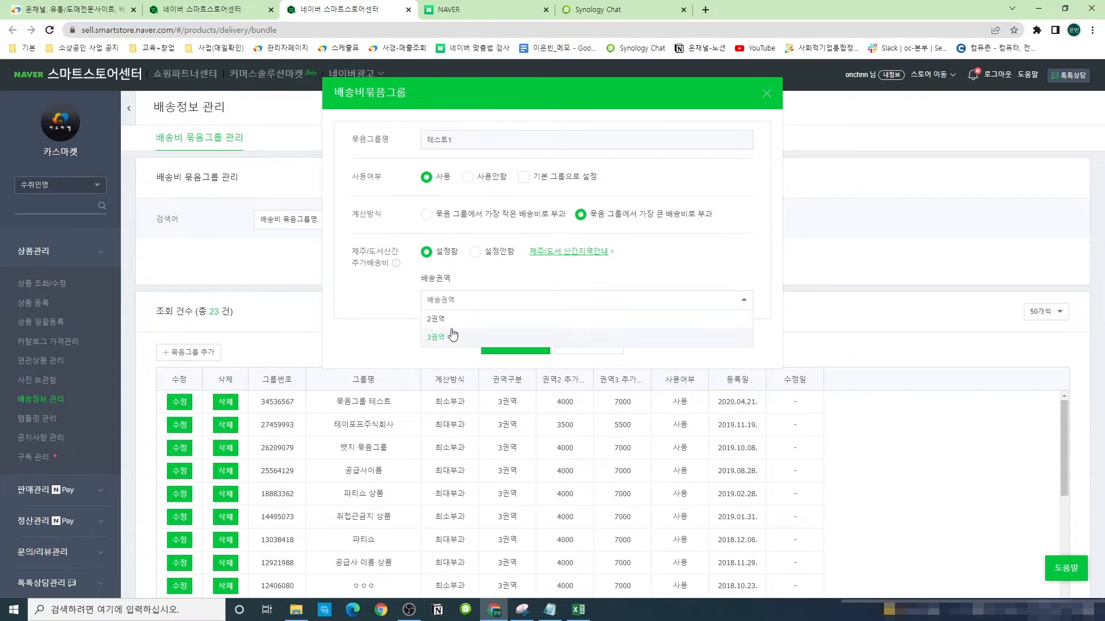
pyautogui.click(482, 319)
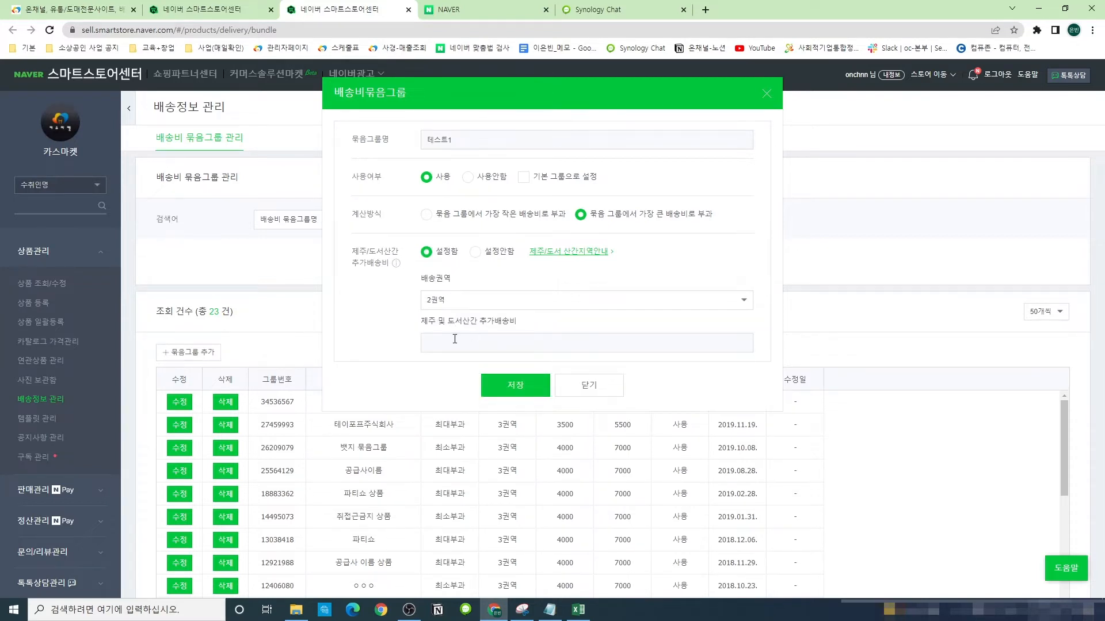
pyautogui.click(454, 338)
pyautogui.write('5000')
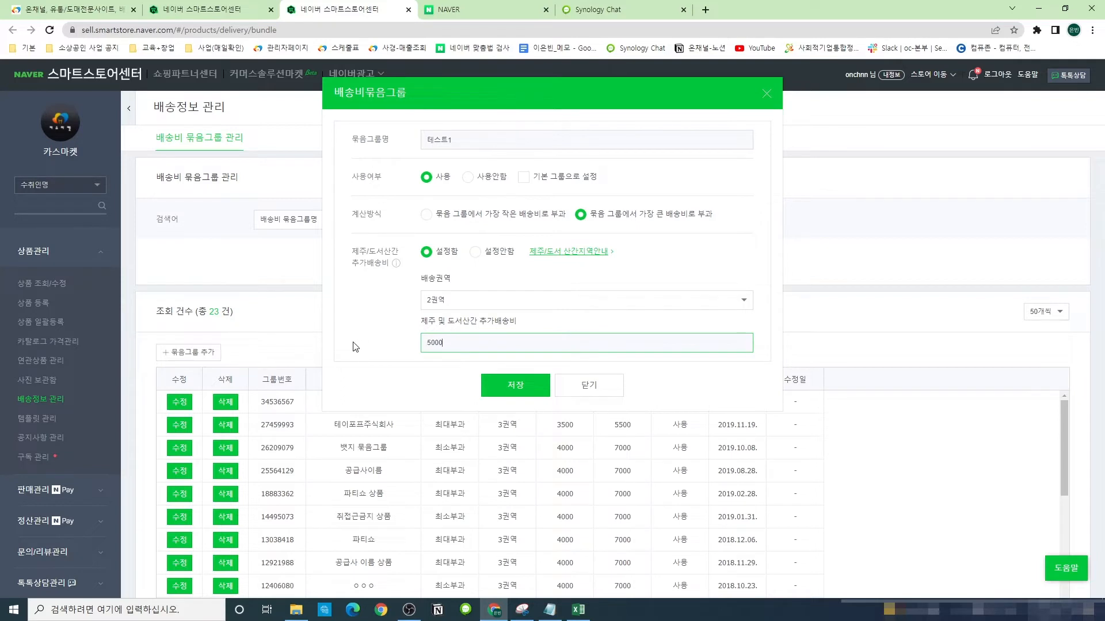
# Set the delivery zone to 3권역 and the Jeju surcharge to 3,000 won
pyautogui.click(448, 302)
pyautogui.click(449, 336)
pyautogui.moveTo(455, 343); pyautogui.dragTo(399, 352)
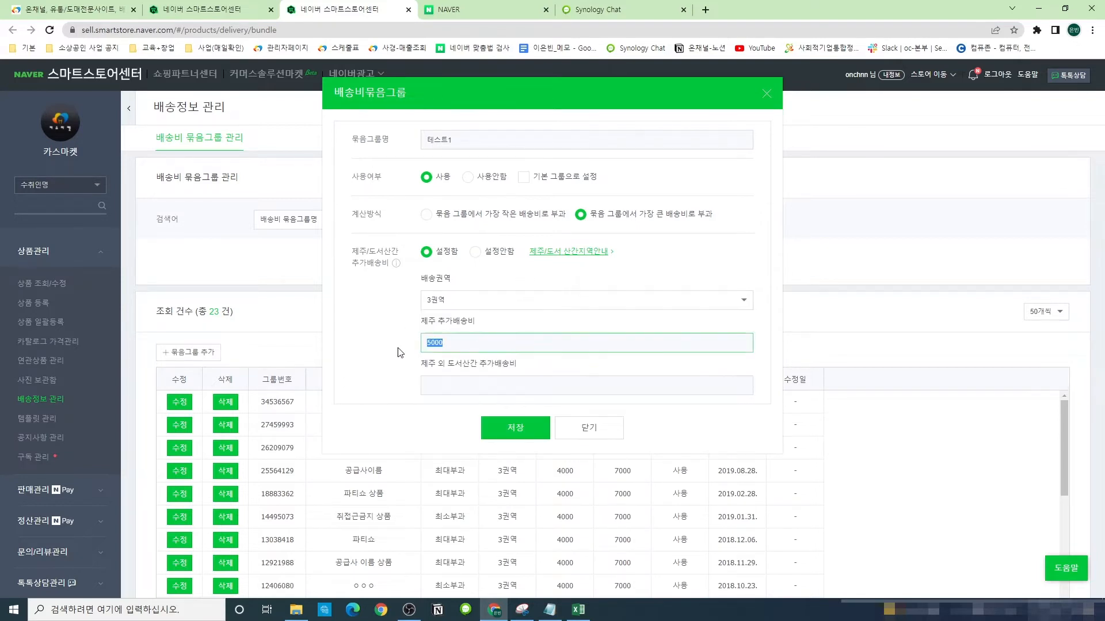
pyautogui.write('300')
pyautogui.click(456, 386)
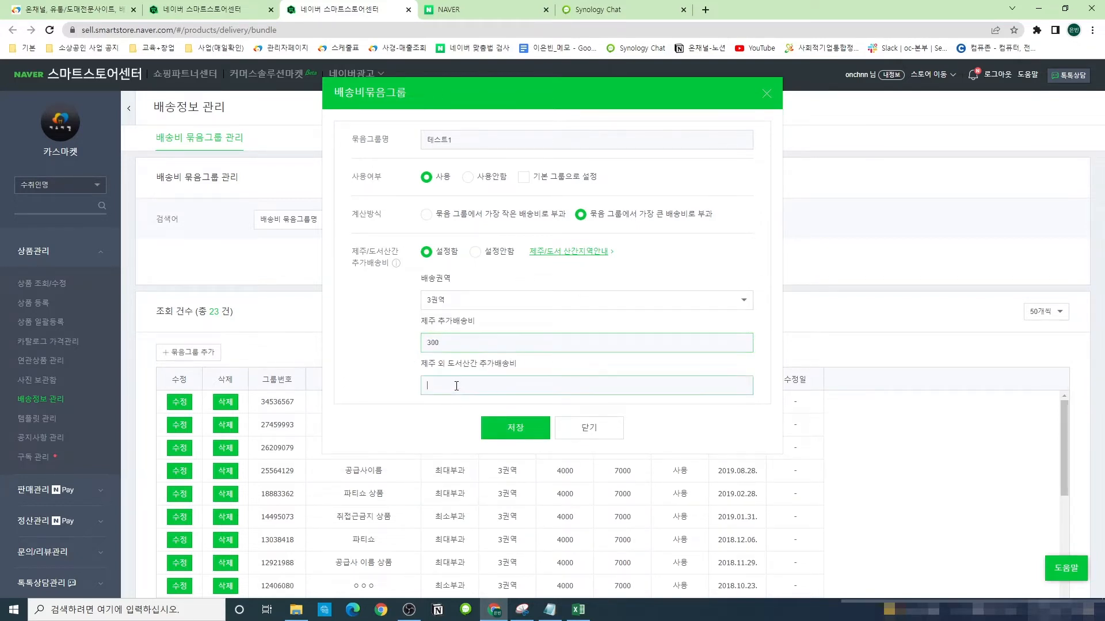
pyautogui.click(469, 343)
pyautogui.write('0')
# Set the surcharge for remote areas outside Jeju to 5,000 won and save the bundle group
pyautogui.click(461, 390)
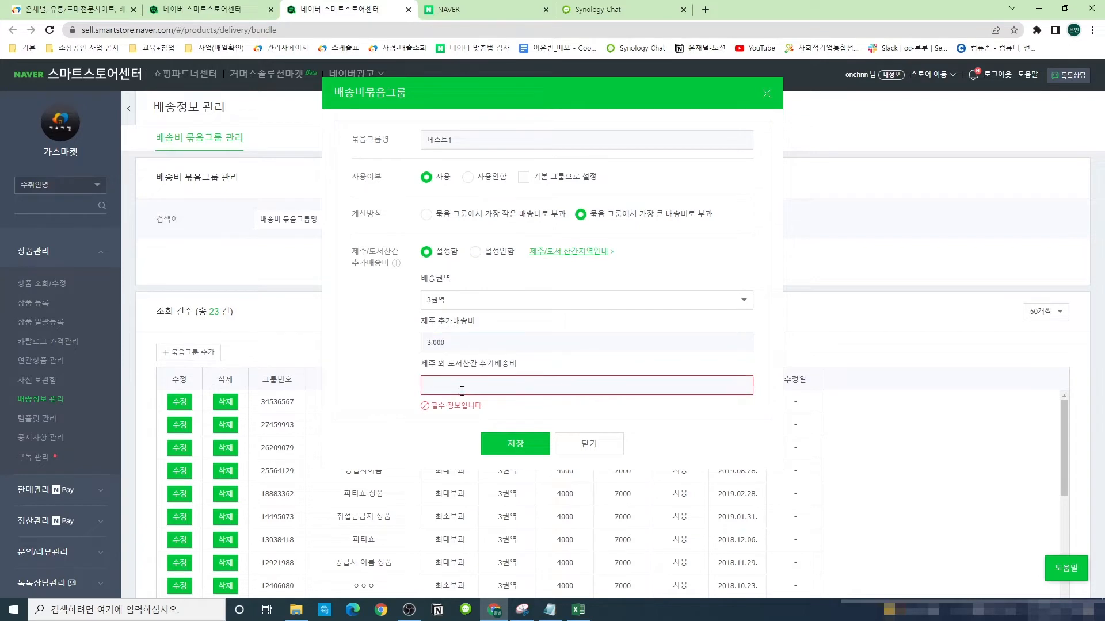
pyautogui.write('5000')
pyautogui.click(380, 401)
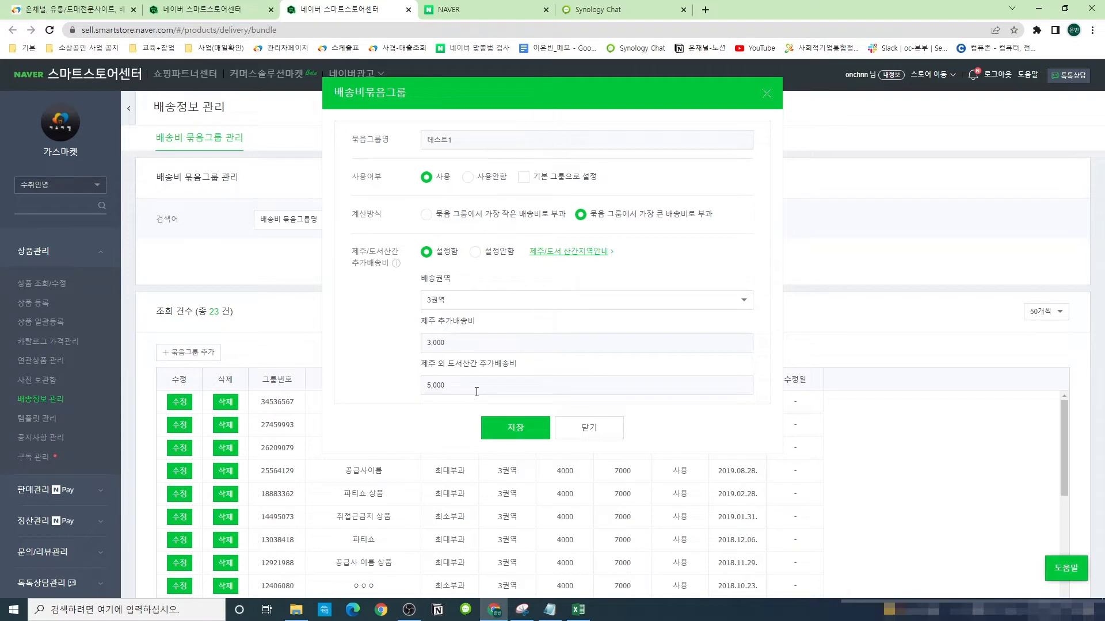
pyautogui.moveTo(435, 320); pyautogui.dragTo(452, 321)
pyautogui.click(357, 340)
pyautogui.click(517, 428)
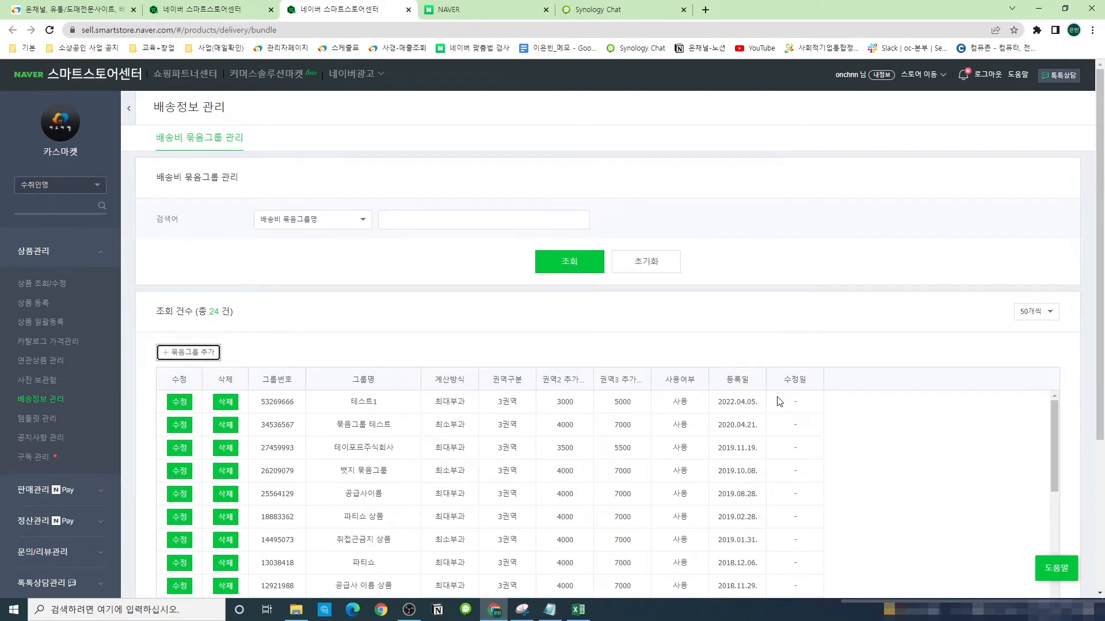
# Return to the product registration form and assign the 테스트1 bundle group to the product
pyautogui.click(205, 6)
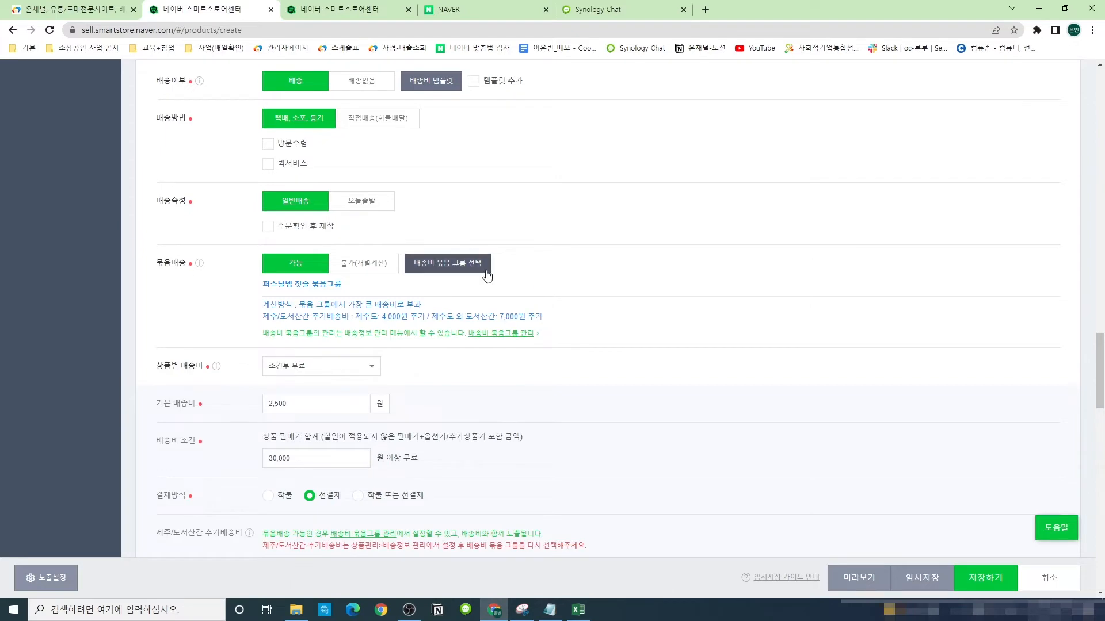
pyautogui.click(465, 268)
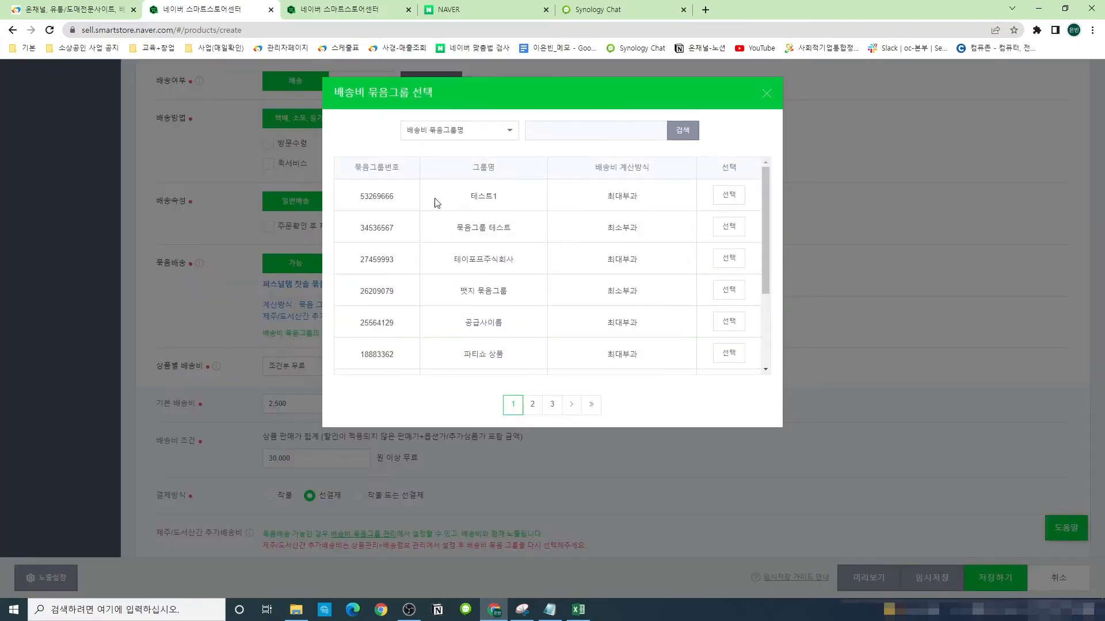
pyautogui.click(736, 198)
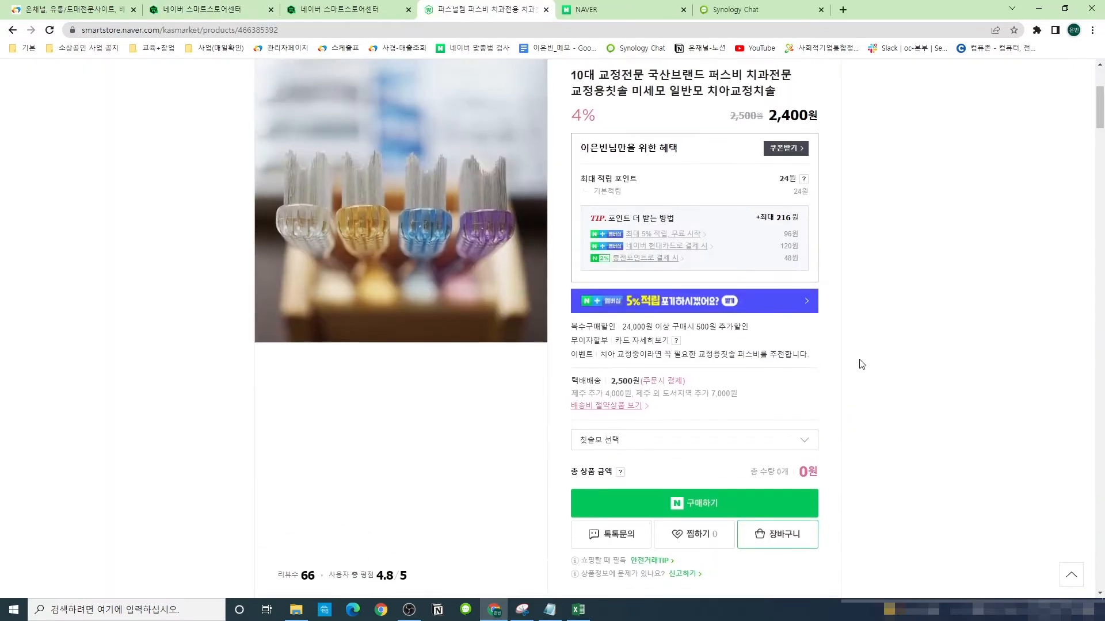
# Examine the toothbrush product's list of shipping-saving items and the buy-together section on its product page
pyautogui.scroll(-1, 863, 366)
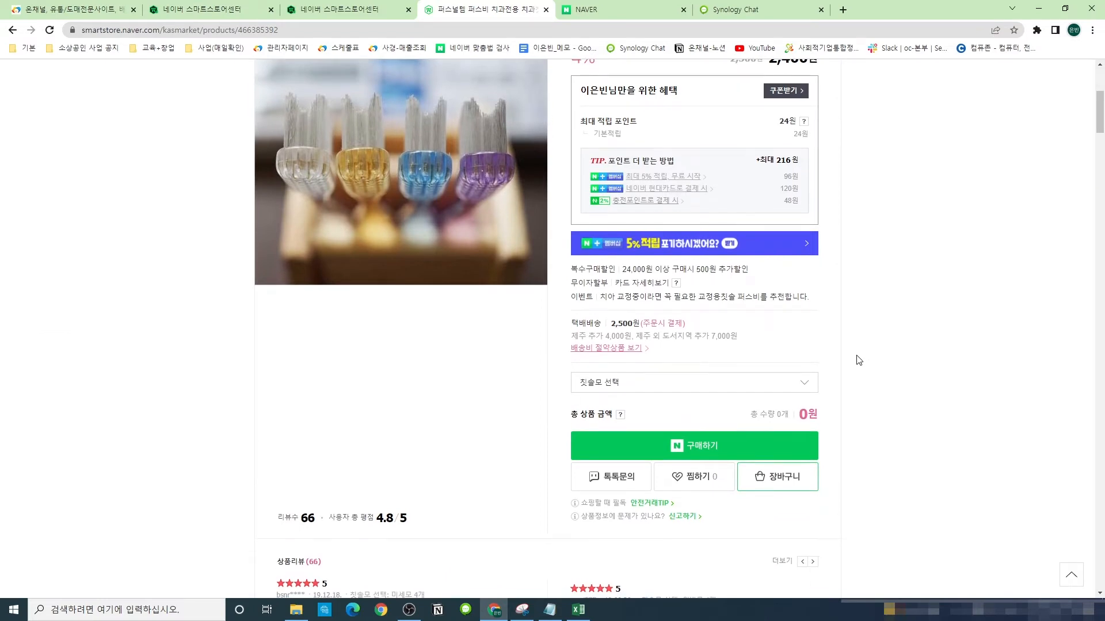
pyautogui.click(611, 352)
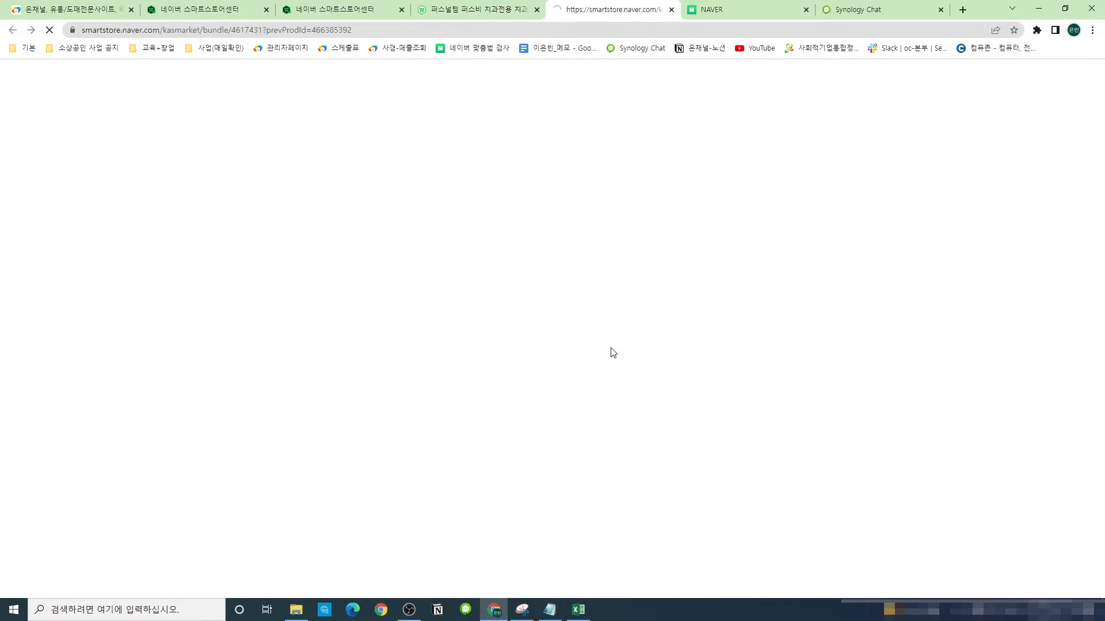
pyautogui.scroll(-4, 599, 358)
pyautogui.scroll(1, 580, 363)
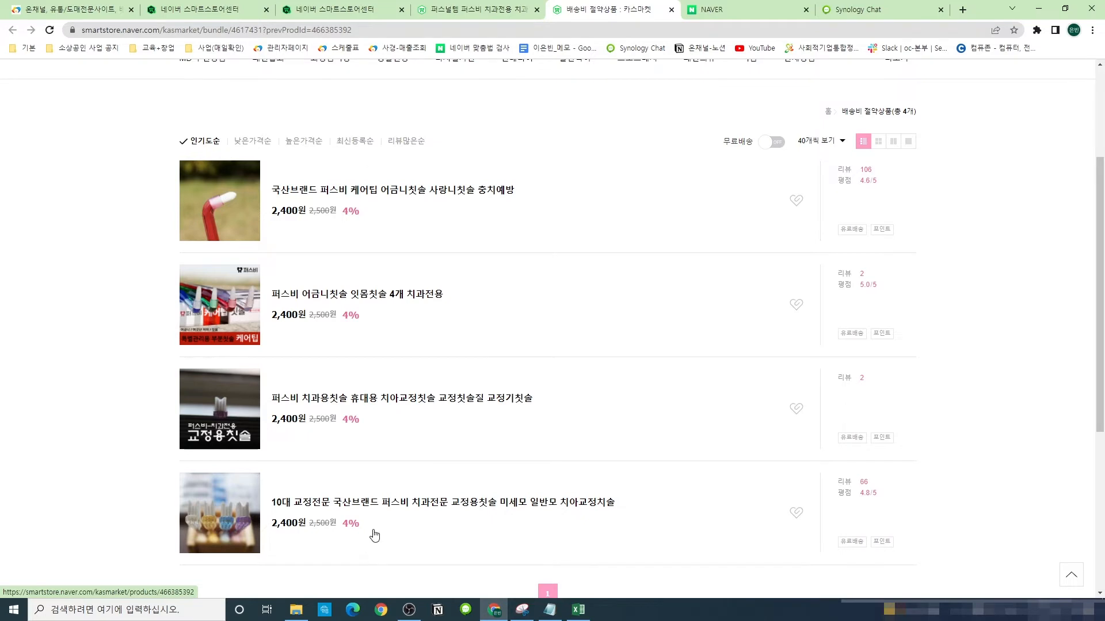
pyautogui.scroll(-1, 374, 483)
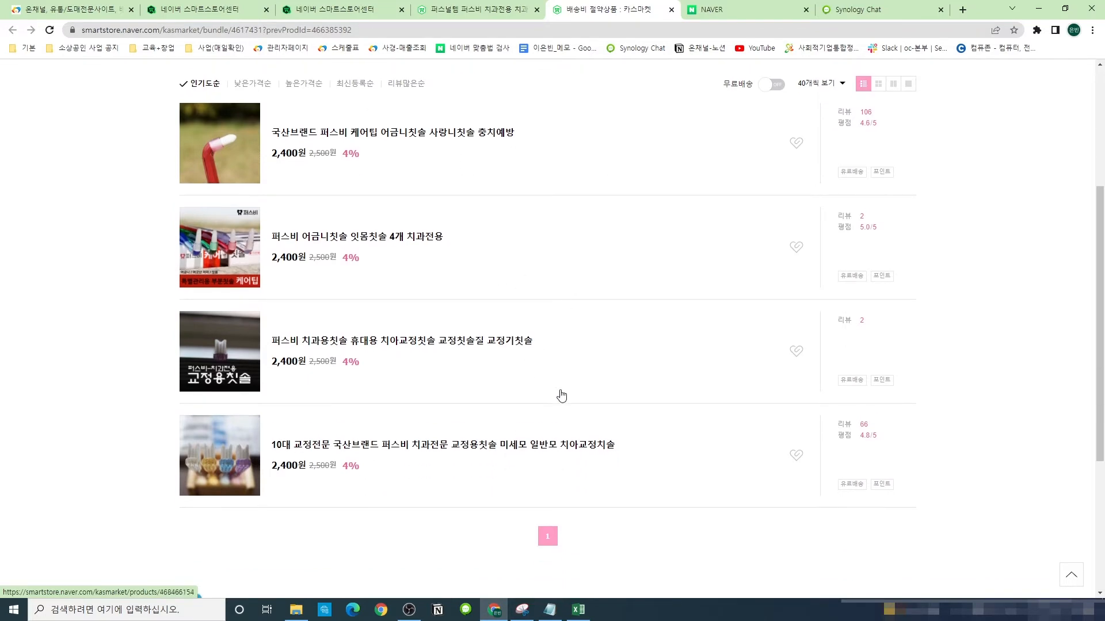
pyautogui.scroll(2, 783, 460)
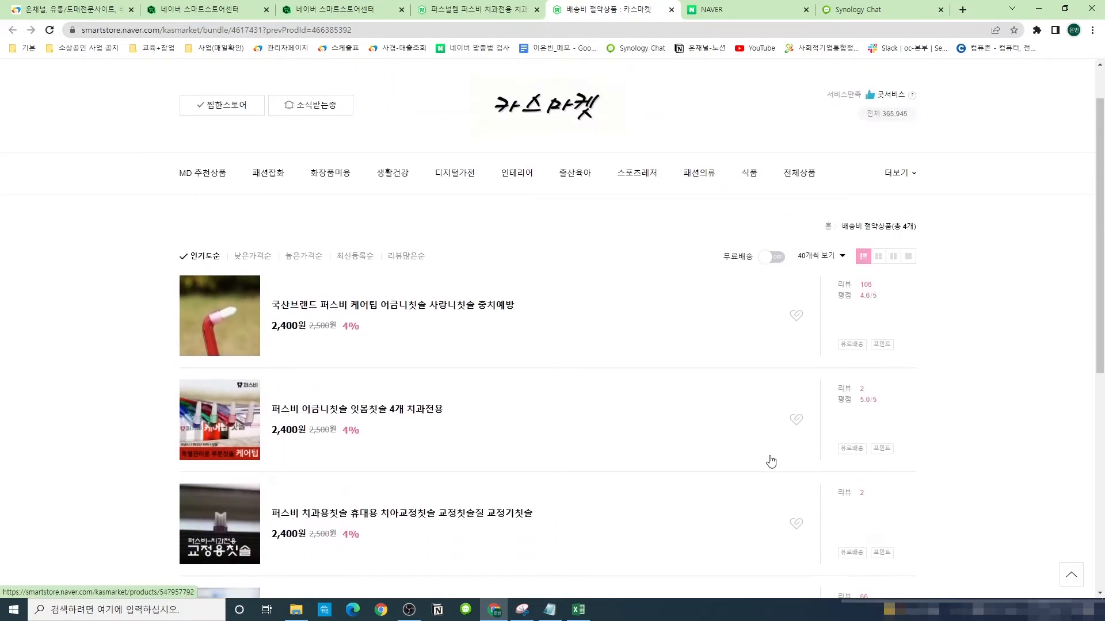
pyautogui.hotkey('ctrl', 'pageup')
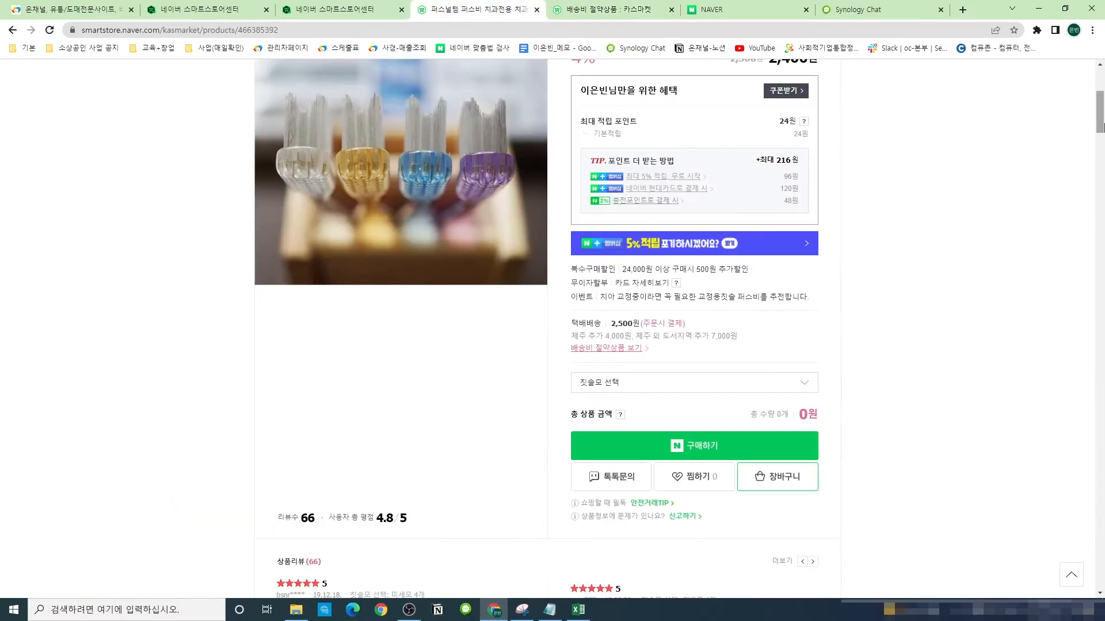
pyautogui.moveTo(1099, 112); pyautogui.dragTo(1102, 405)
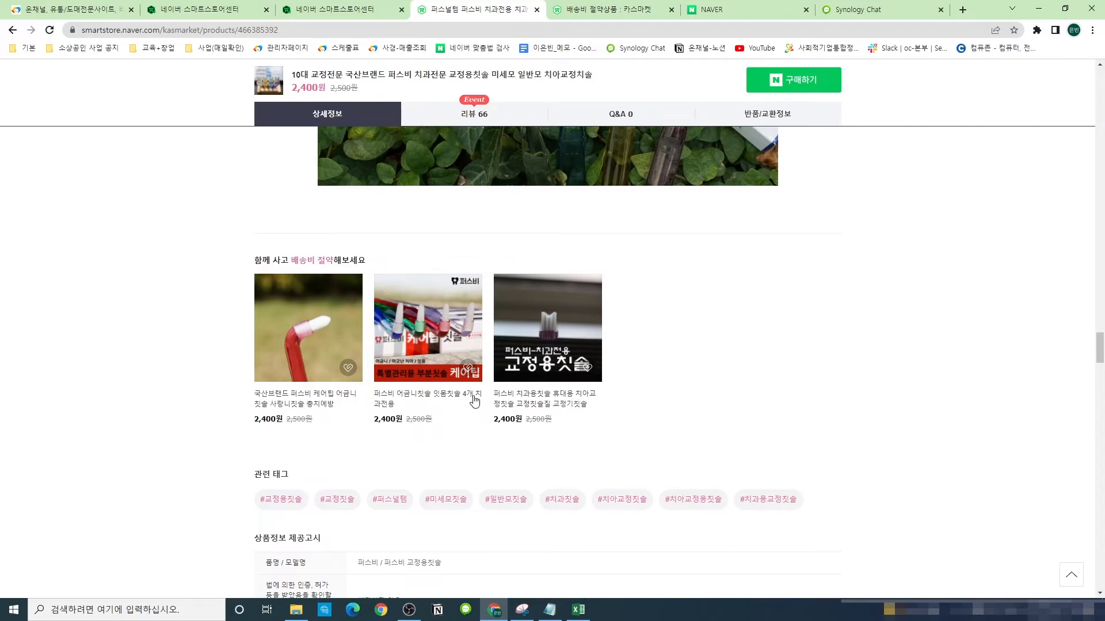
# View the shipping-fee templates in template management and return to the category section of the product registration form
pyautogui.click(338, 7)
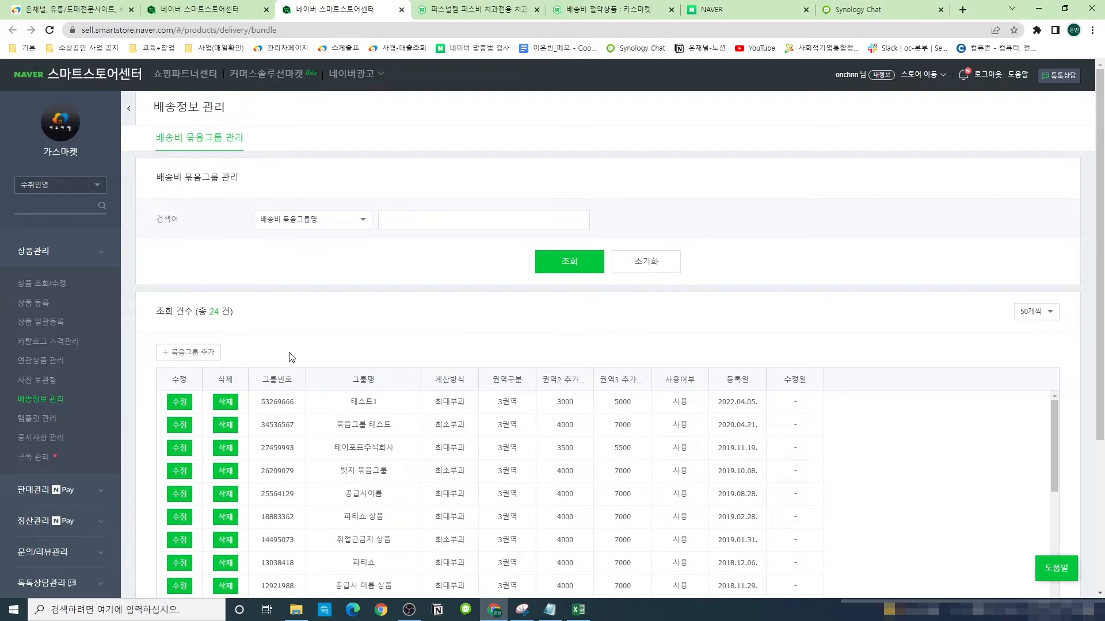
pyautogui.click(47, 425)
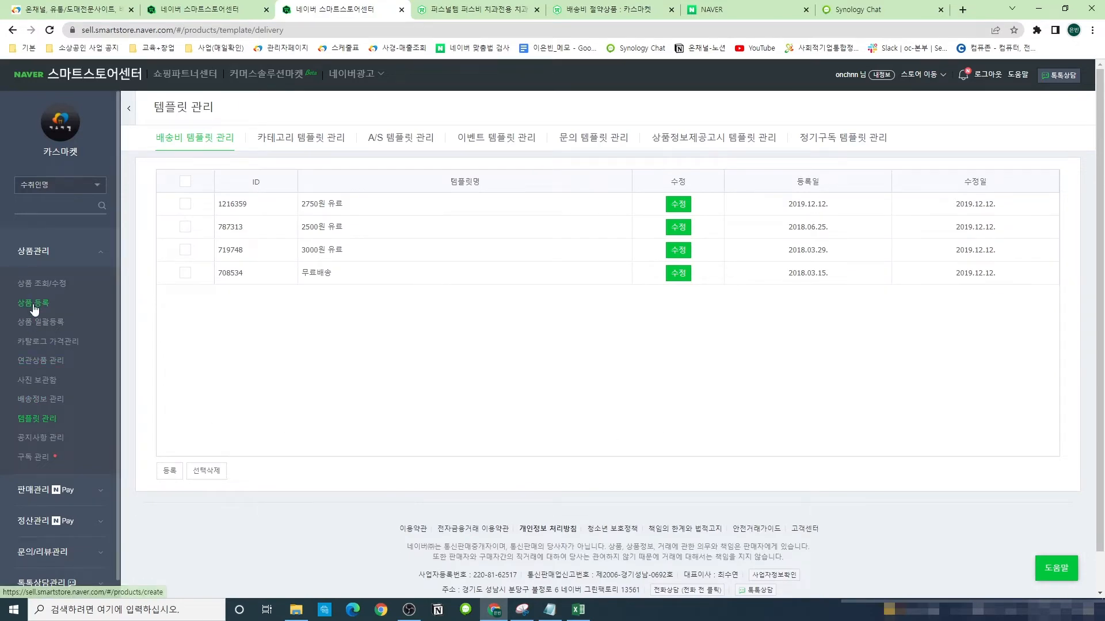
pyautogui.click(190, 10)
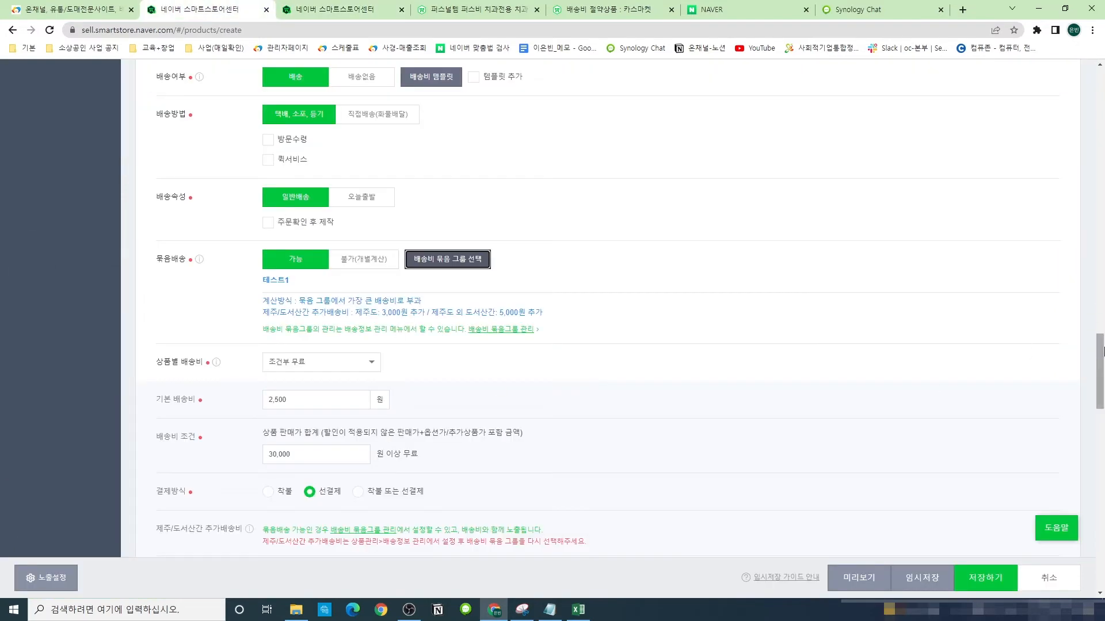
pyautogui.moveTo(1100, 366); pyautogui.dragTo(1100, 76)
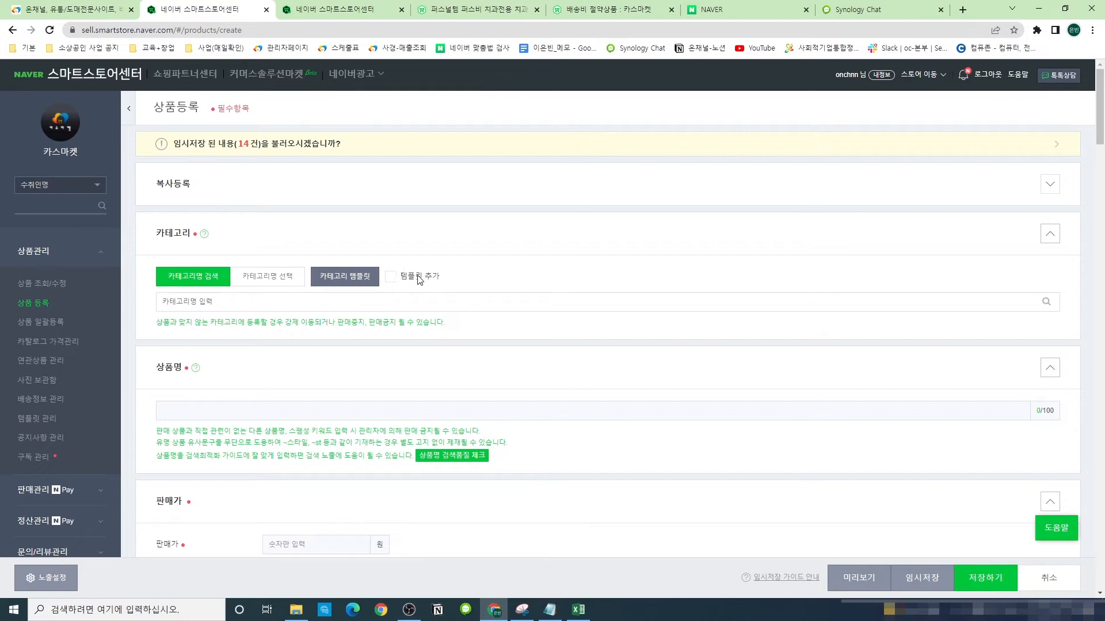
# Review the product information notice and shipping sections, expand the A/S section, and enable 템플릿 추가 for its details
pyautogui.scroll(-20, 469, 309)
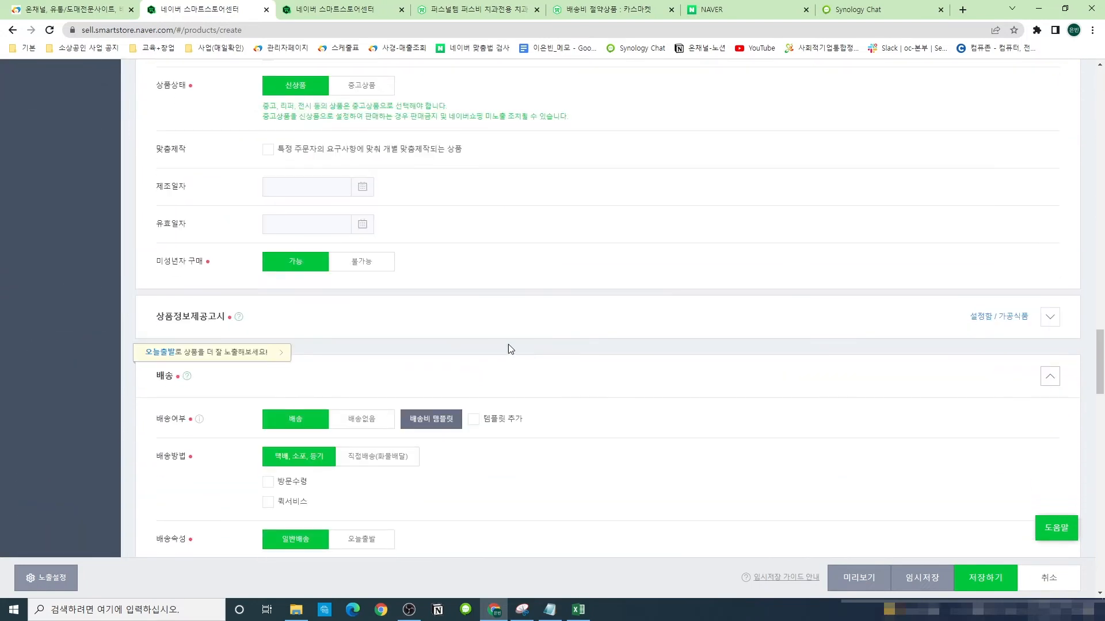
pyautogui.scroll(-3, 486, 342)
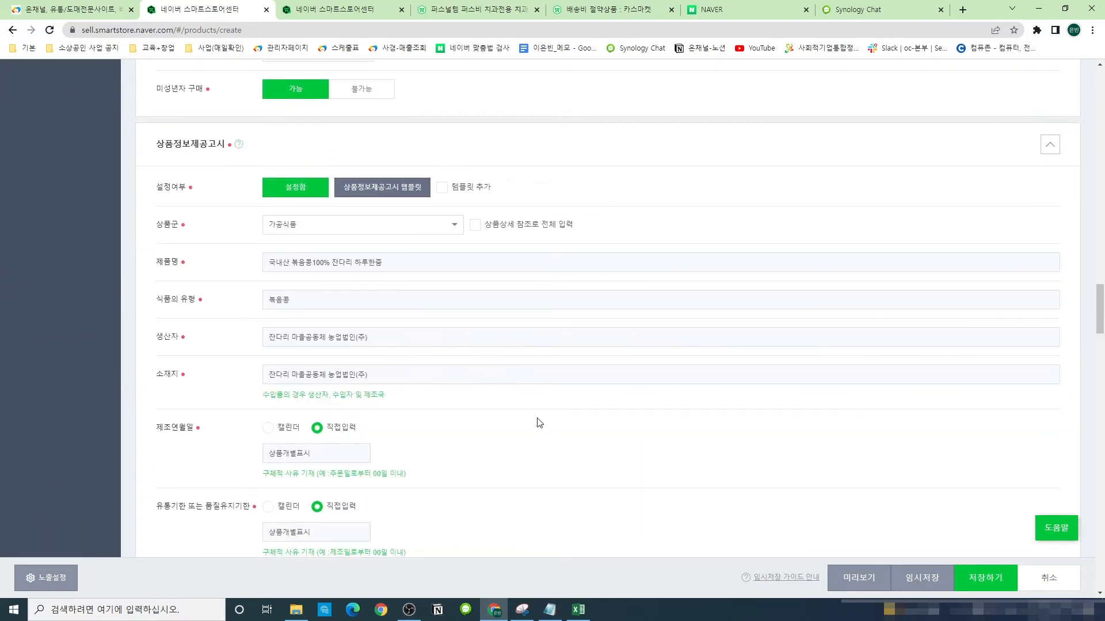
pyautogui.scroll(-20, 477, 402)
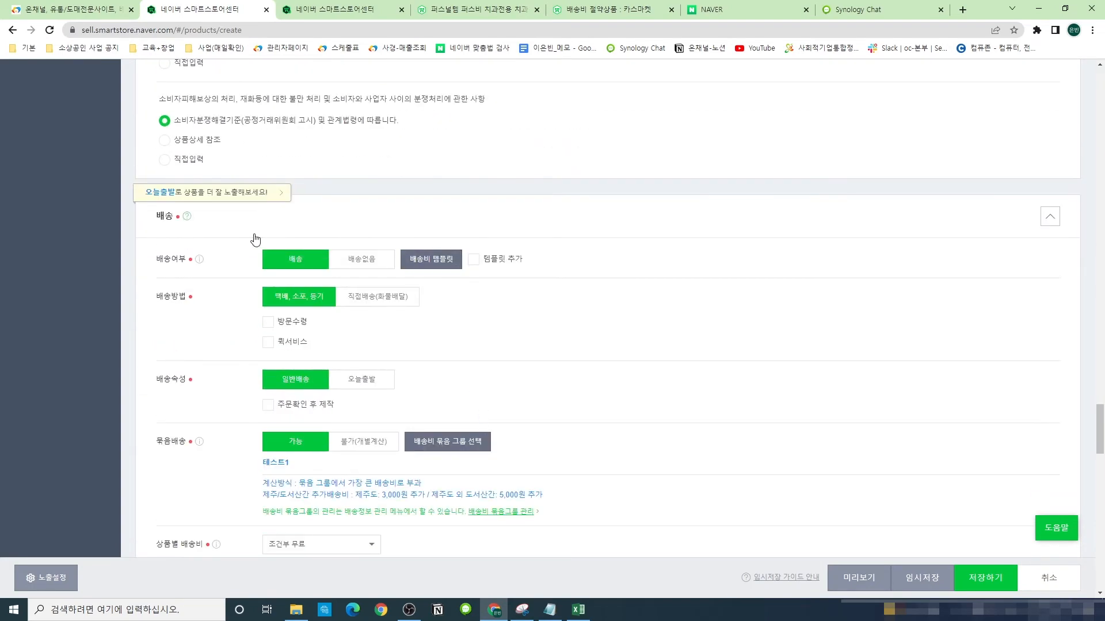
pyautogui.scroll(-10, 525, 277)
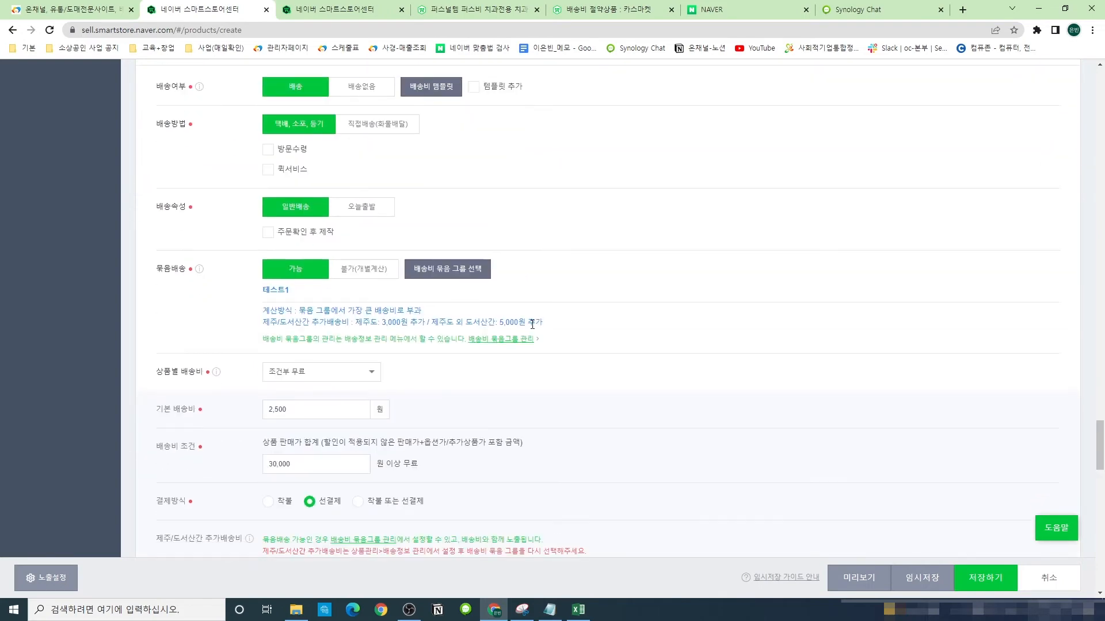
pyautogui.scroll(-2, 534, 385)
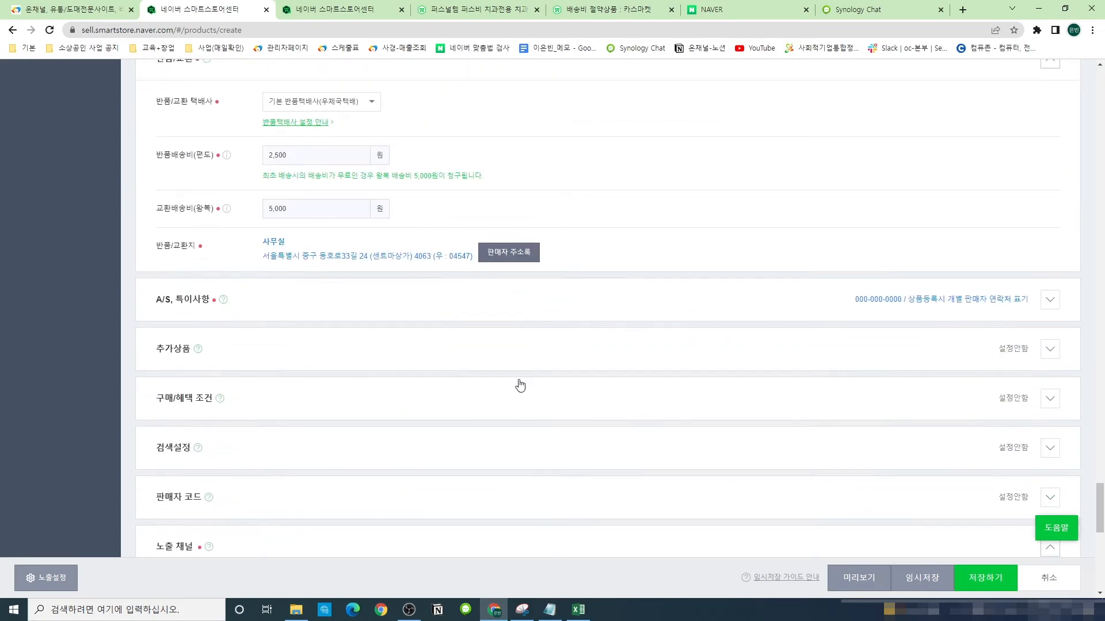
pyautogui.click(403, 305)
pyautogui.scroll(-1, 575, 432)
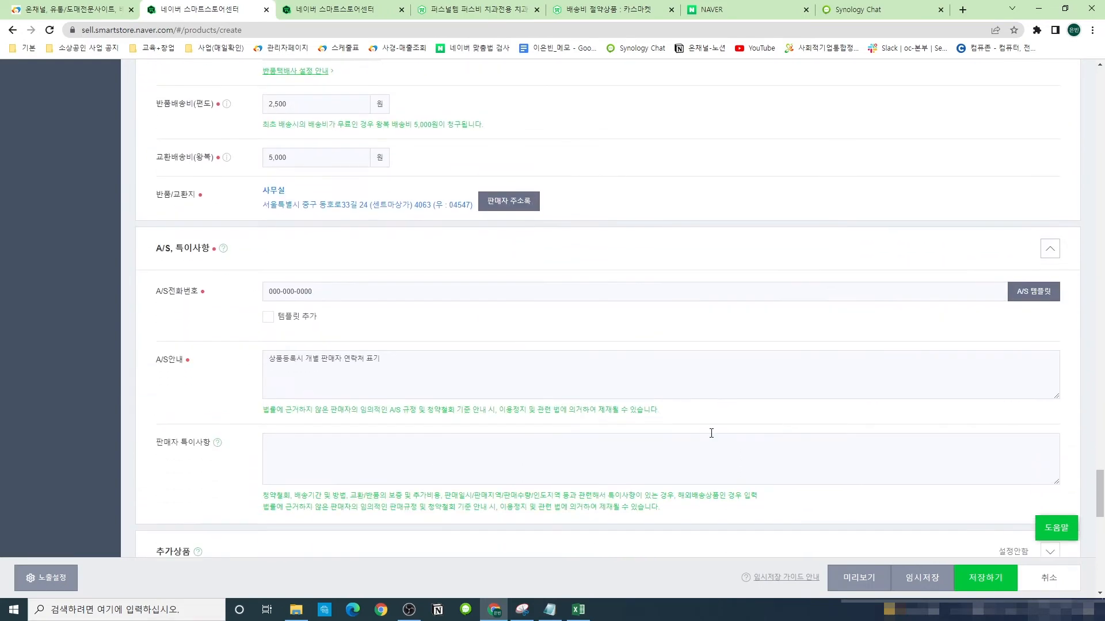
pyautogui.click(298, 313)
# Expand the 구매/혜택 조건 section, fill the event with 할인쿠폰 및 포인트 지급 이벤트, and enable 템플릿 추가 for it
pyautogui.scroll(-3, 461, 429)
pyautogui.scroll(-3, 460, 430)
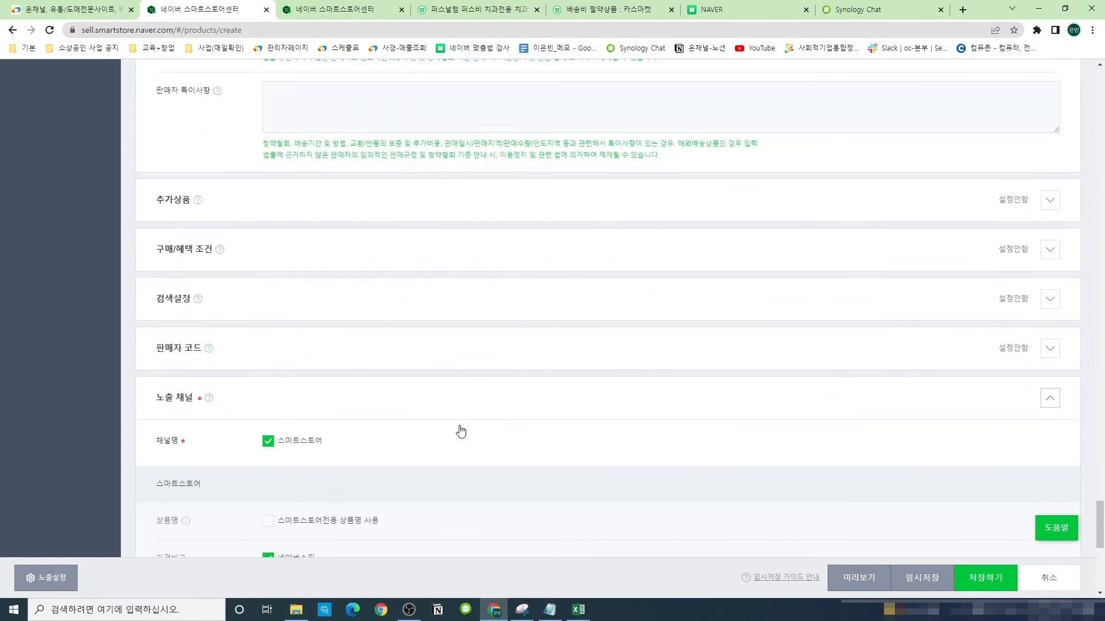
pyautogui.click(271, 251)
pyautogui.scroll(1, 509, 471)
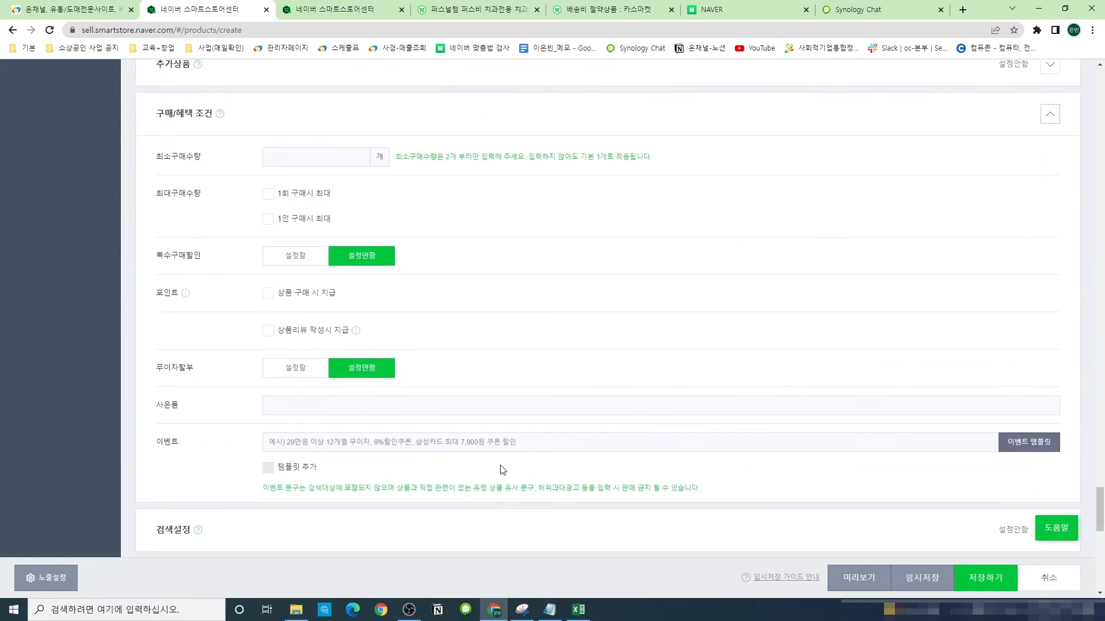
pyautogui.click(882, 442)
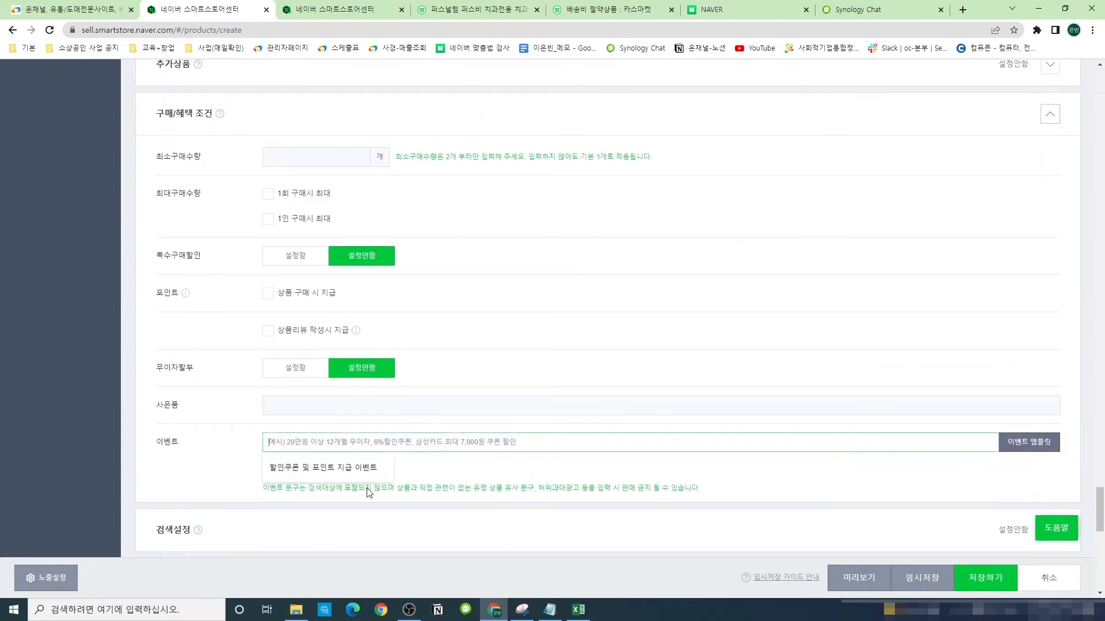
pyautogui.click(333, 469)
pyautogui.click(299, 466)
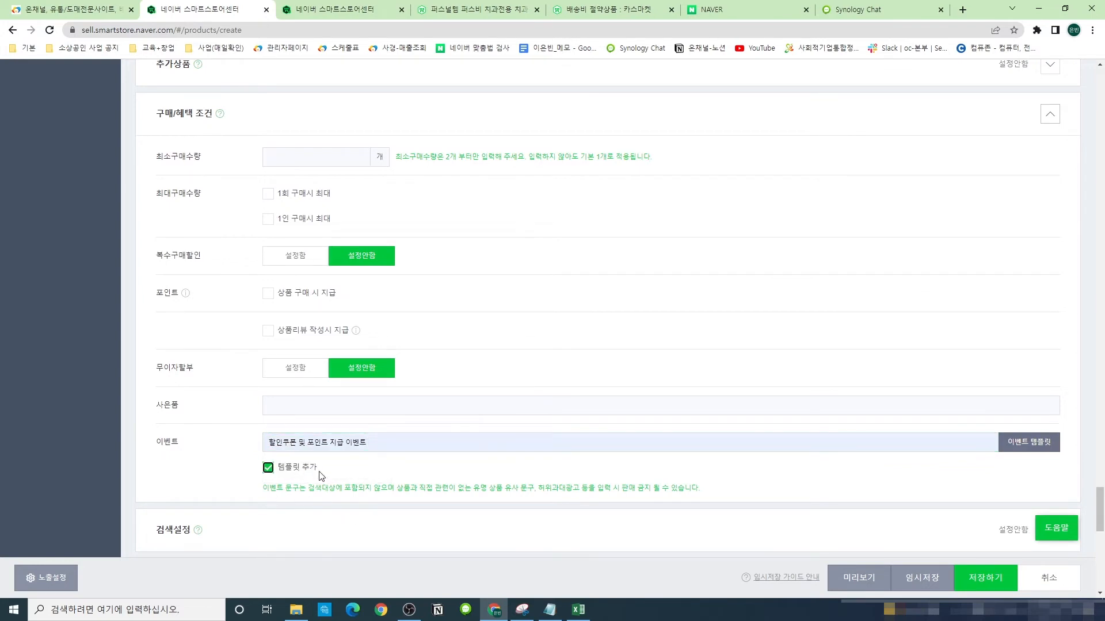
pyautogui.click(383, 473)
# Replace the event text with the first saved event template, 첫구매 스토어찜 소식받기 할인쿠폰으로 저렴하게 구매해 보세요
pyautogui.click(1034, 448)
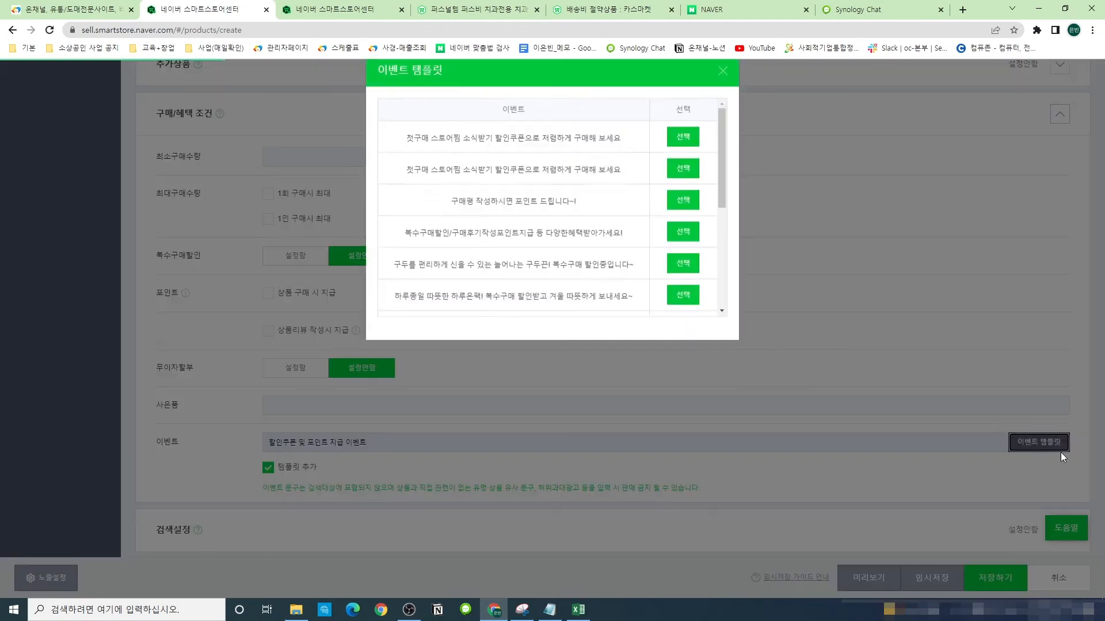
pyautogui.moveTo(719, 181); pyautogui.dragTo(624, 151)
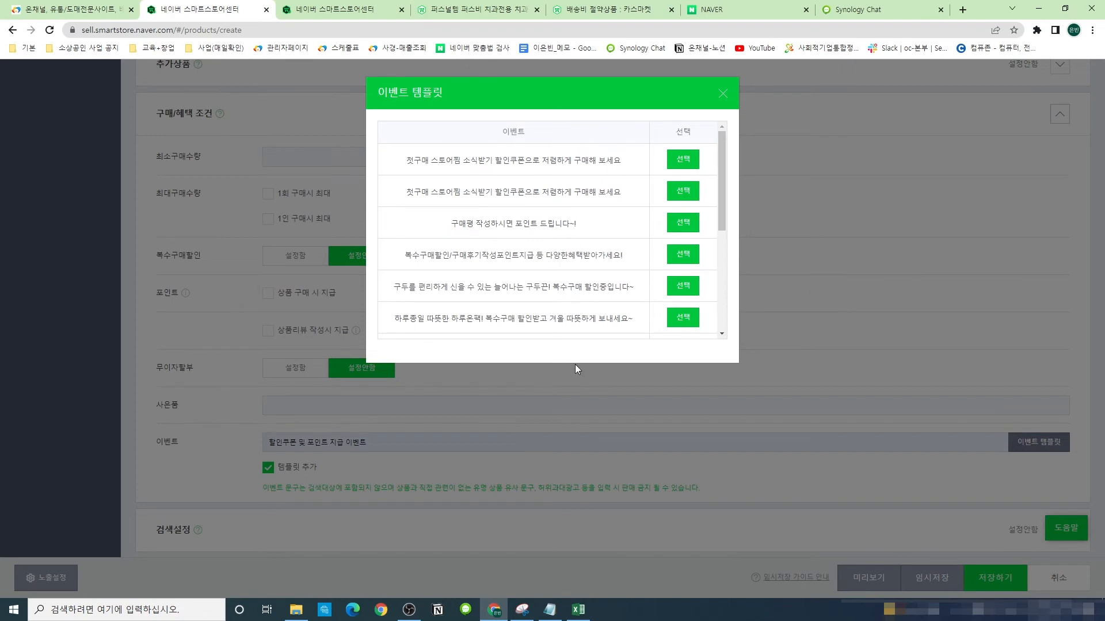
pyautogui.click(667, 159)
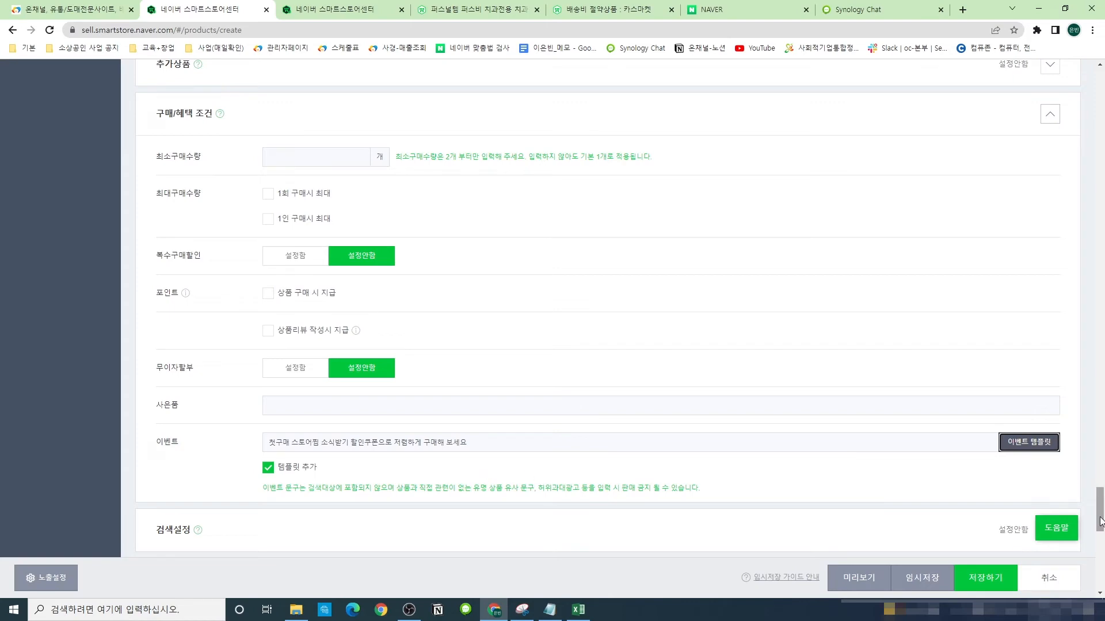
# Apply the 2500원 유료 shipping template to the product and check the shipping, return and exchange settings it fills in
pyautogui.moveTo(1100, 509); pyautogui.dragTo(1101, 405)
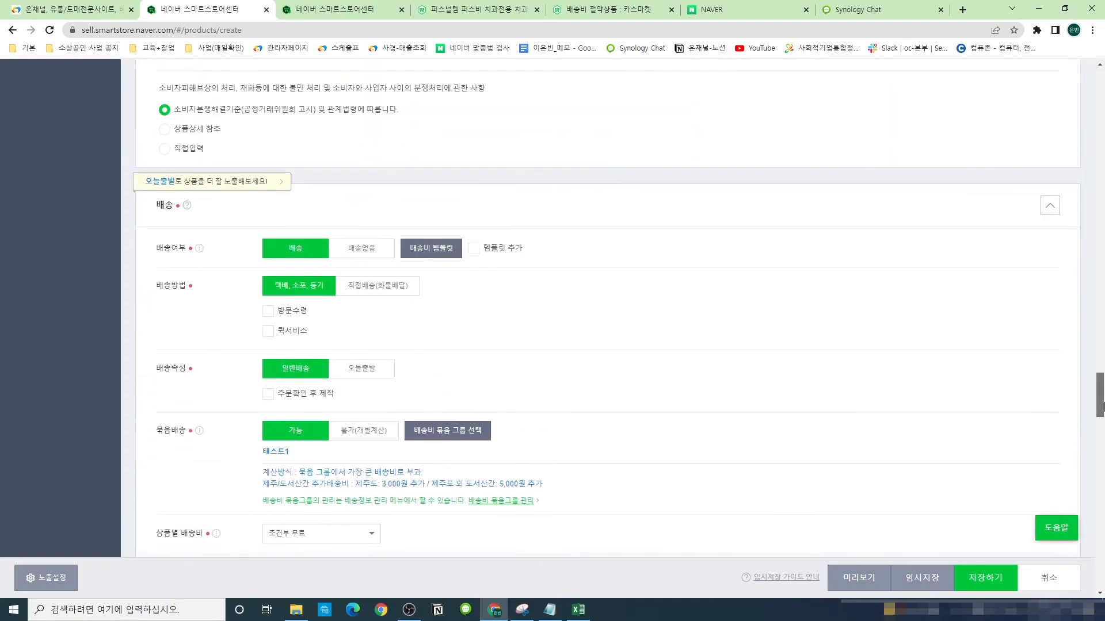
pyautogui.click(432, 249)
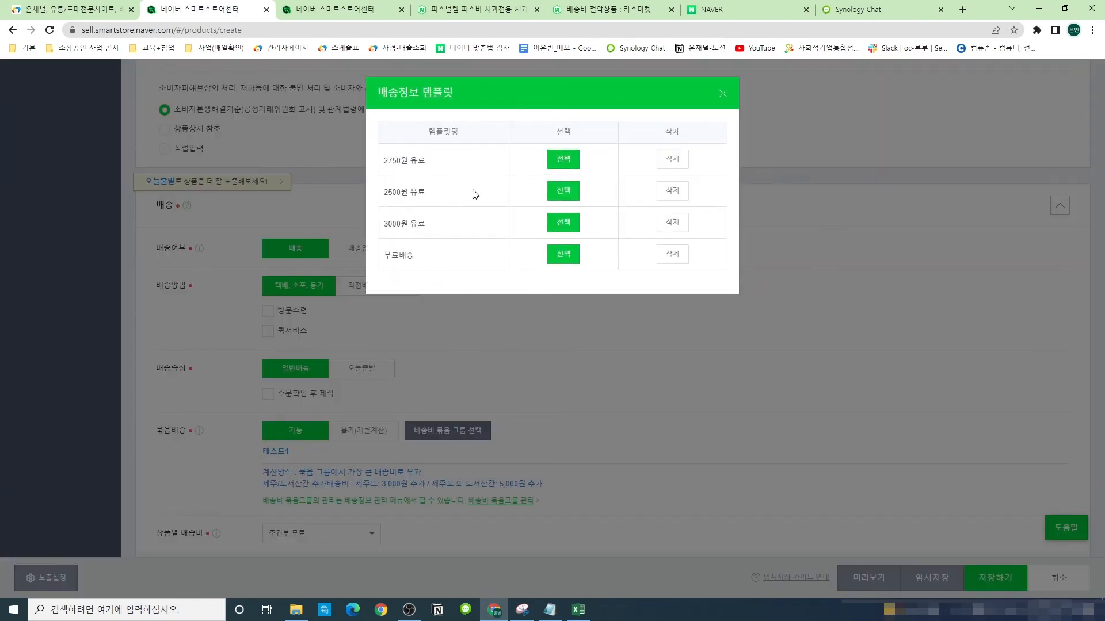
pyautogui.click(558, 197)
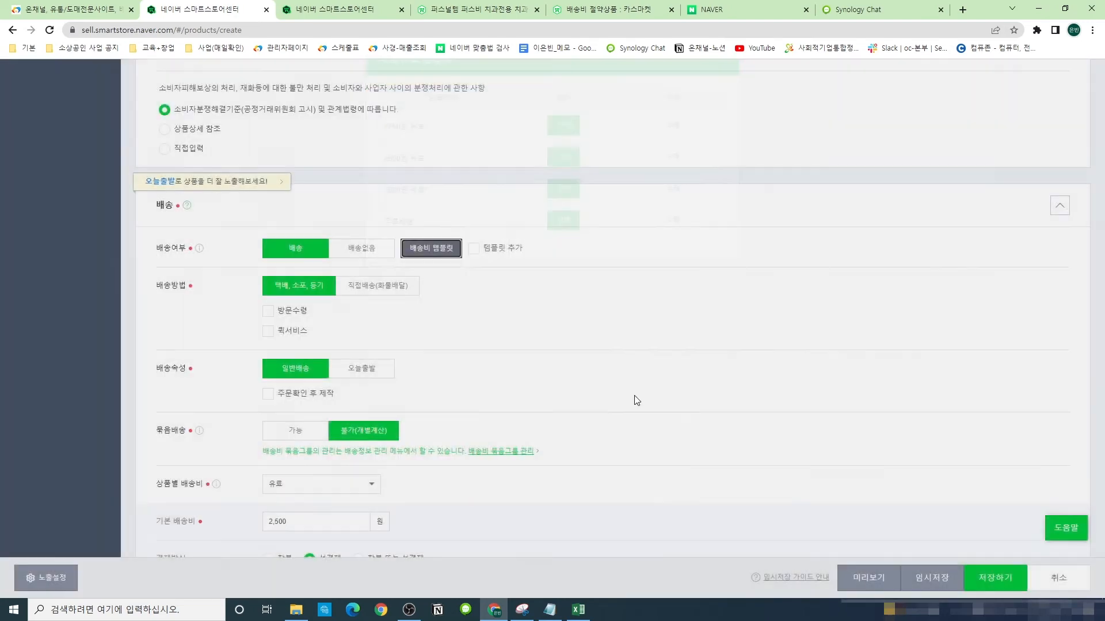
pyautogui.scroll(-4, 690, 486)
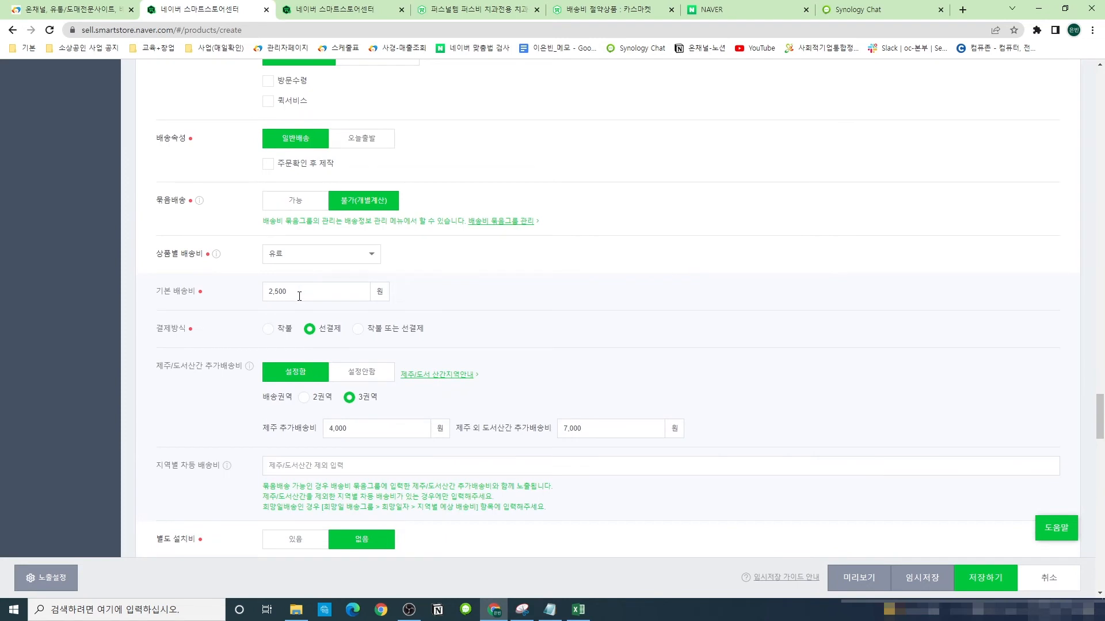
pyautogui.scroll(-4, 299, 297)
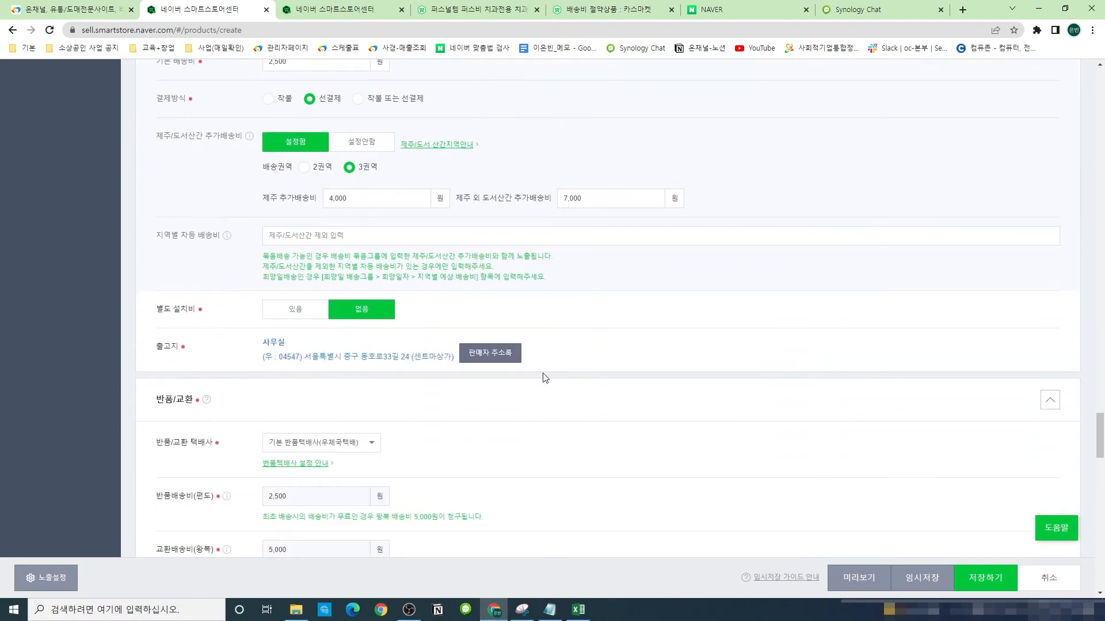
pyautogui.scroll(-3, 545, 378)
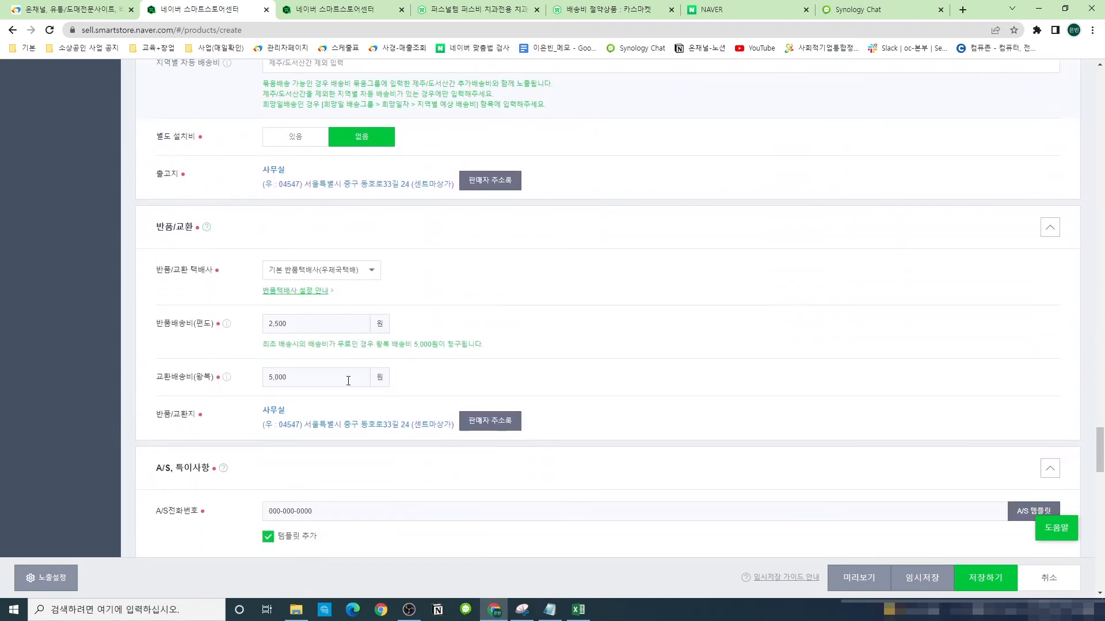
pyautogui.scroll(-2, 552, 364)
# Enable 템플릿 추가 for the product's shipping settings
pyautogui.scroll(5, 537, 347)
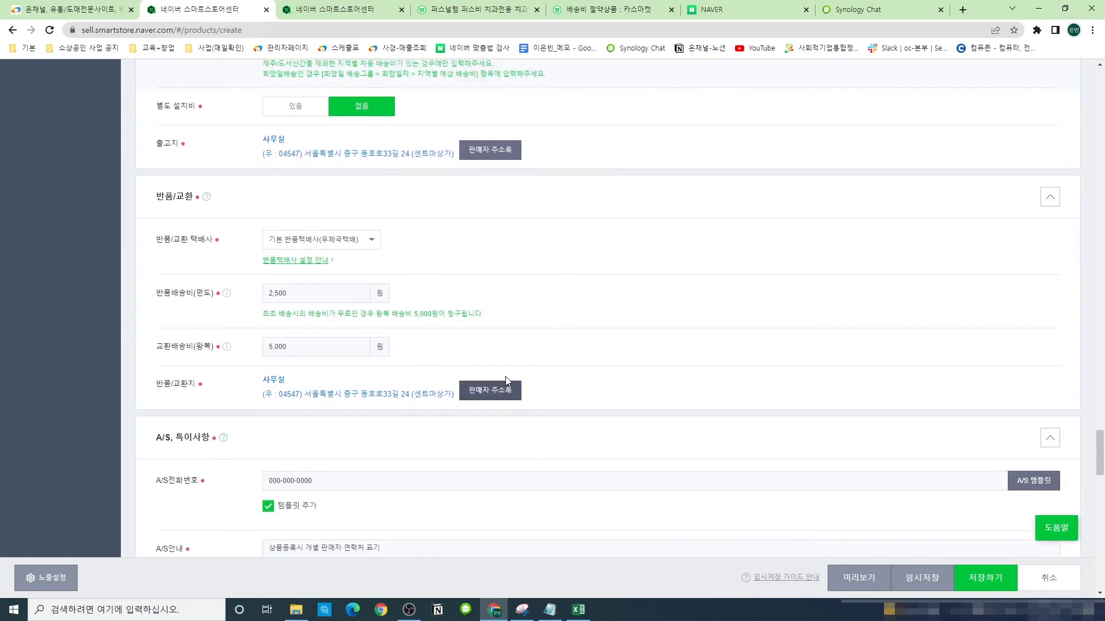
pyautogui.scroll(8, 514, 378)
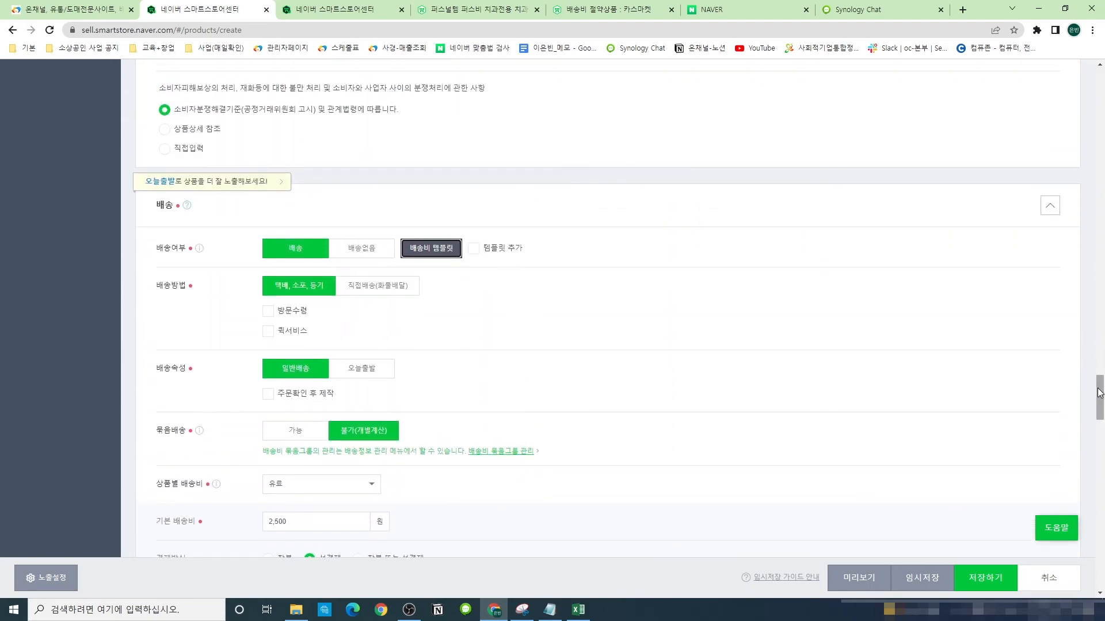
pyautogui.click(505, 253)
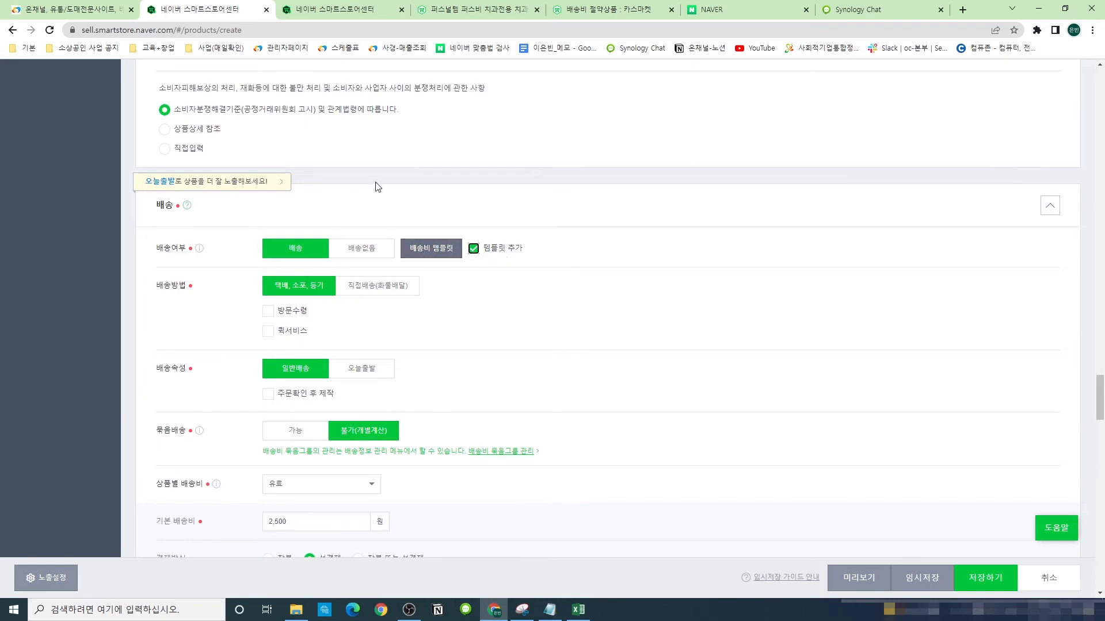
pyautogui.scroll(5, 526, 484)
# Go back to template management and start a new shipping-fee template named 4000원 유료
pyautogui.click(378, 7)
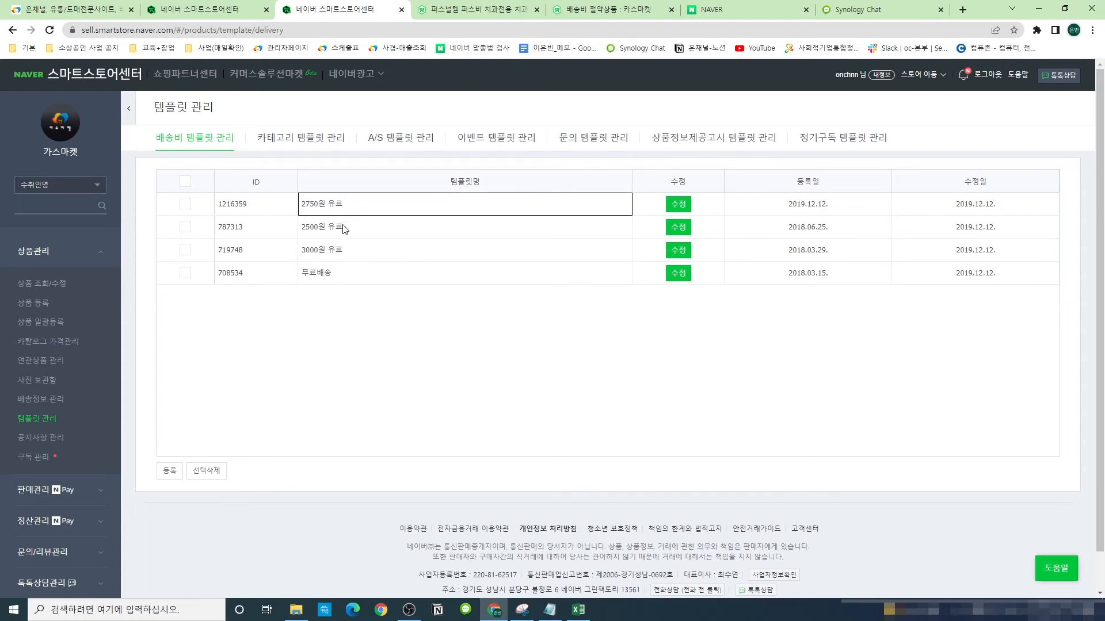
pyautogui.click(168, 470)
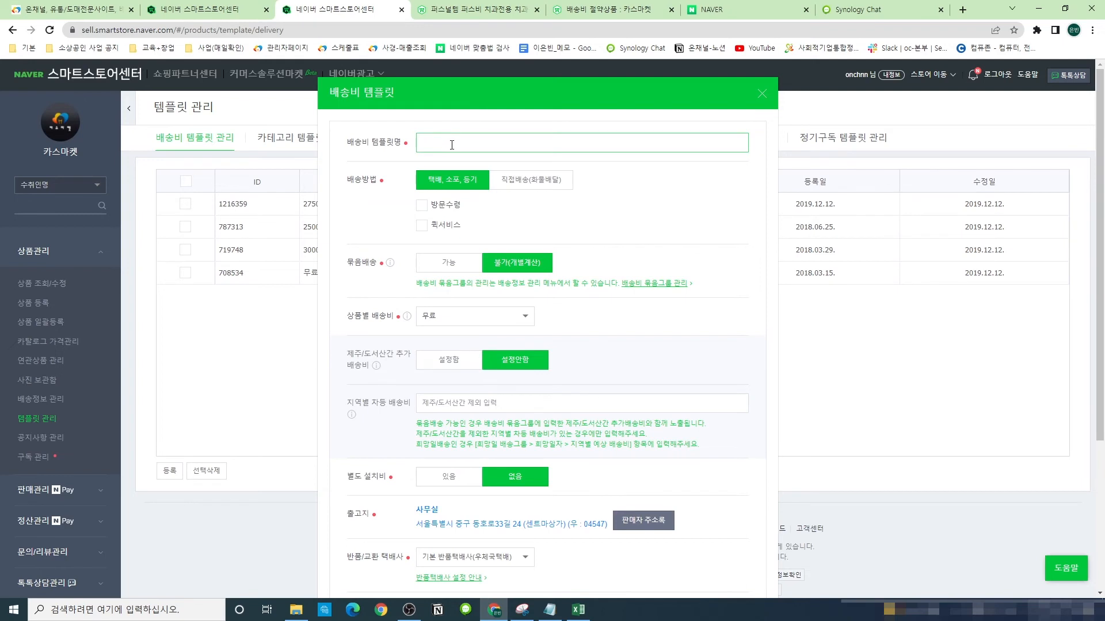
pyautogui.write('4000원 유료')
# Set the template's per-product shipping fee to 유료 with a base fee of 4,000 won
pyautogui.scroll(-1, 551, 224)
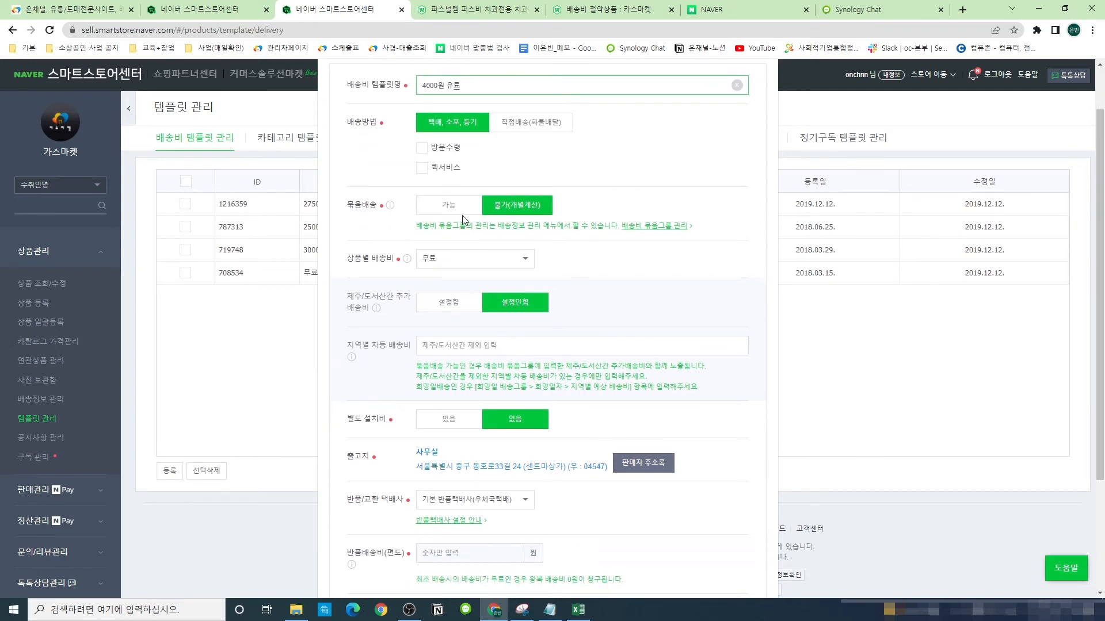
pyautogui.click(481, 260)
pyautogui.click(446, 303)
pyautogui.click(446, 303)
pyautogui.write('4000')
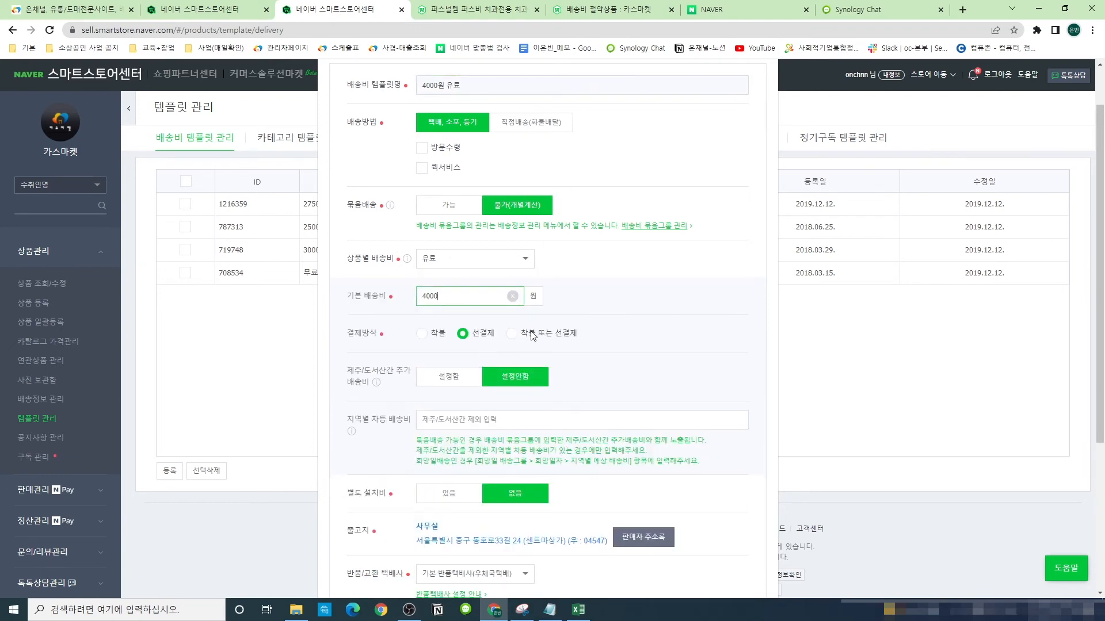
pyautogui.click(641, 324)
# Enable the Jeju and remote-area surcharge with 3권역 zones, at 4,000 won for Jeju and 7,000 won for other remote areas
pyautogui.scroll(-1, 641, 323)
pyautogui.click(446, 322)
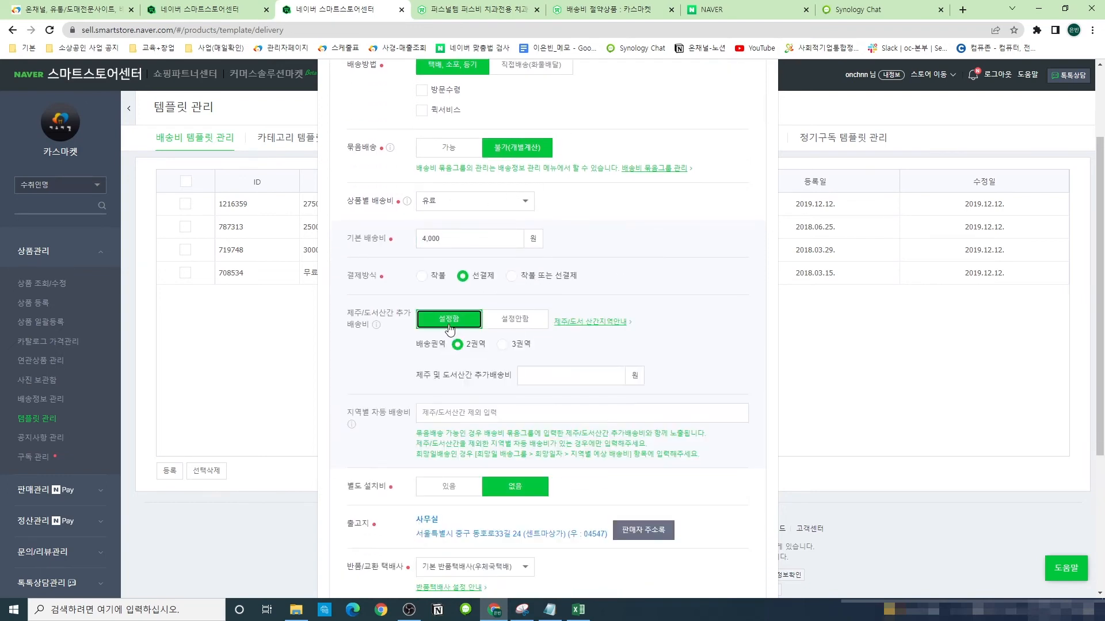
pyautogui.click(517, 346)
pyautogui.click(518, 375)
pyautogui.write('4000')
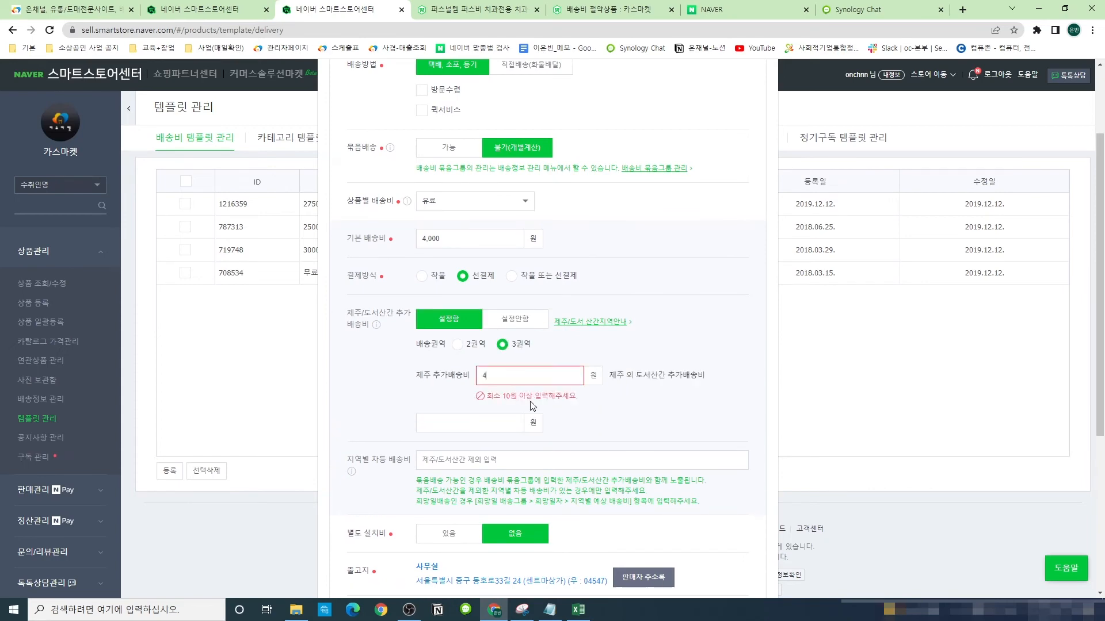
pyautogui.click(531, 401)
pyautogui.write('기')
pyautogui.press('BackSpace')
pyautogui.write('7000')
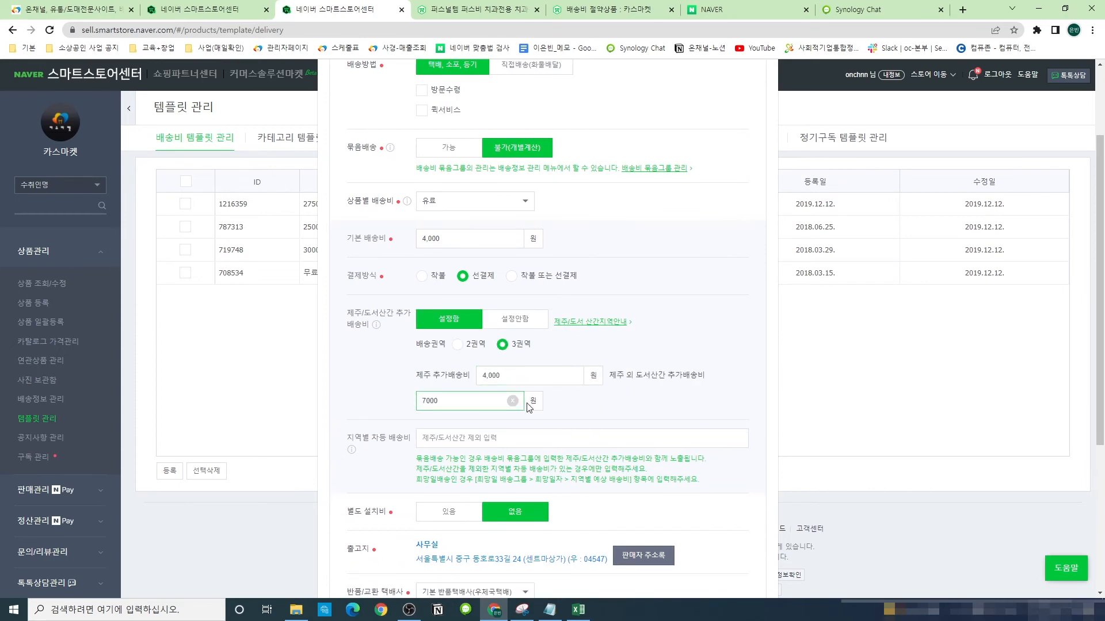
pyautogui.click(348, 429)
# Set the template's one-way return shipping fee to 4,000 won and the round-trip exchange shipping fee to 8,000 won
pyautogui.scroll(-4, 569, 415)
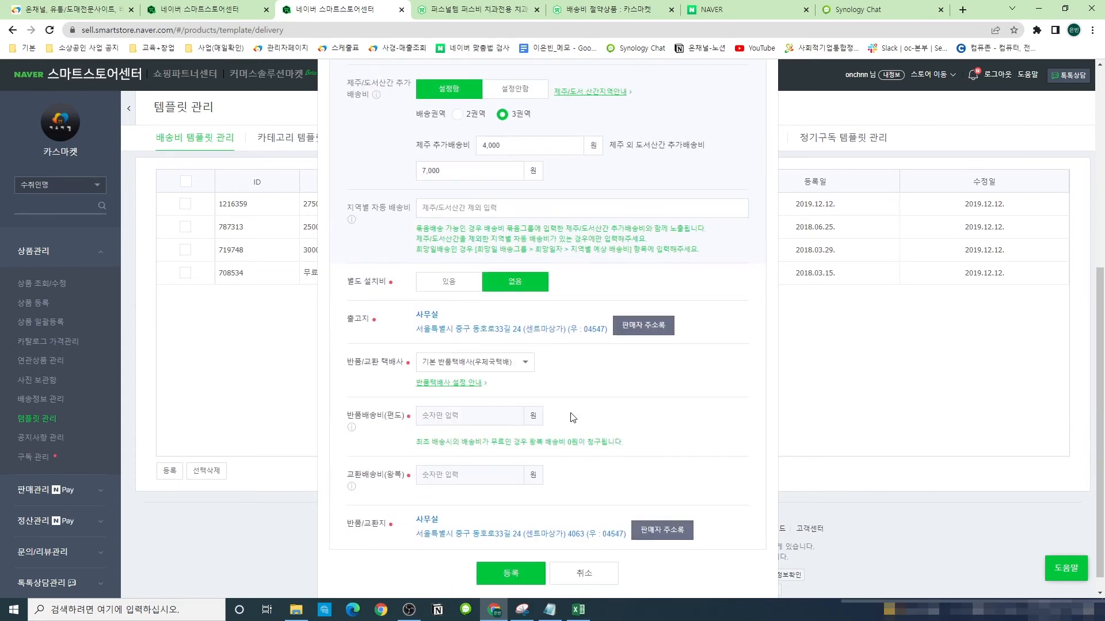
pyautogui.click(466, 419)
pyautogui.click(516, 434)
pyautogui.press('Tab')
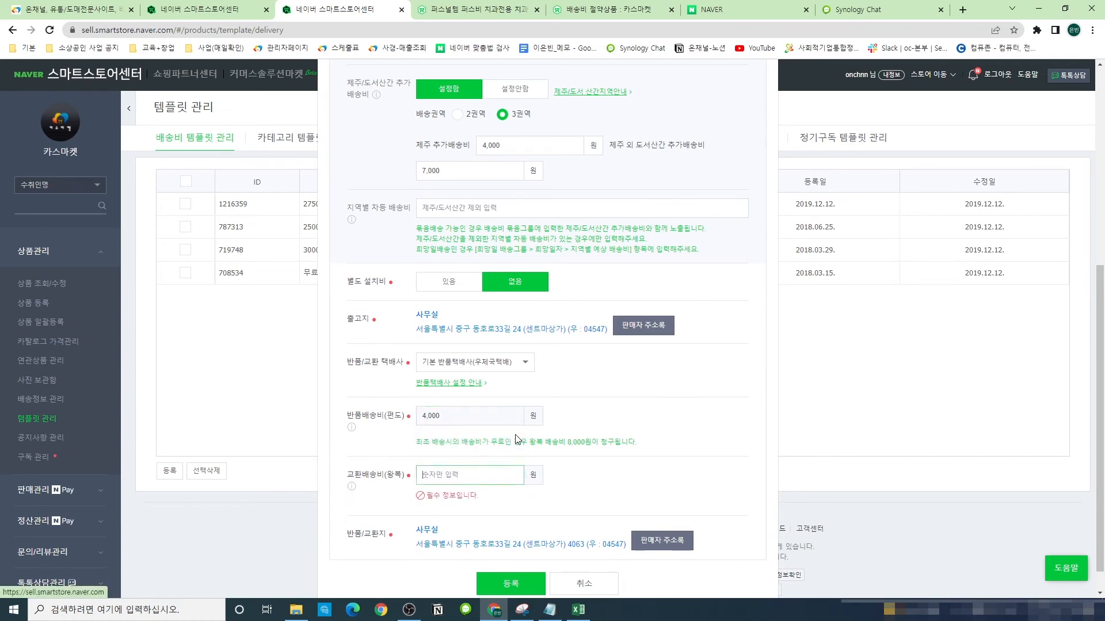
pyautogui.write('8000')
pyautogui.click(632, 410)
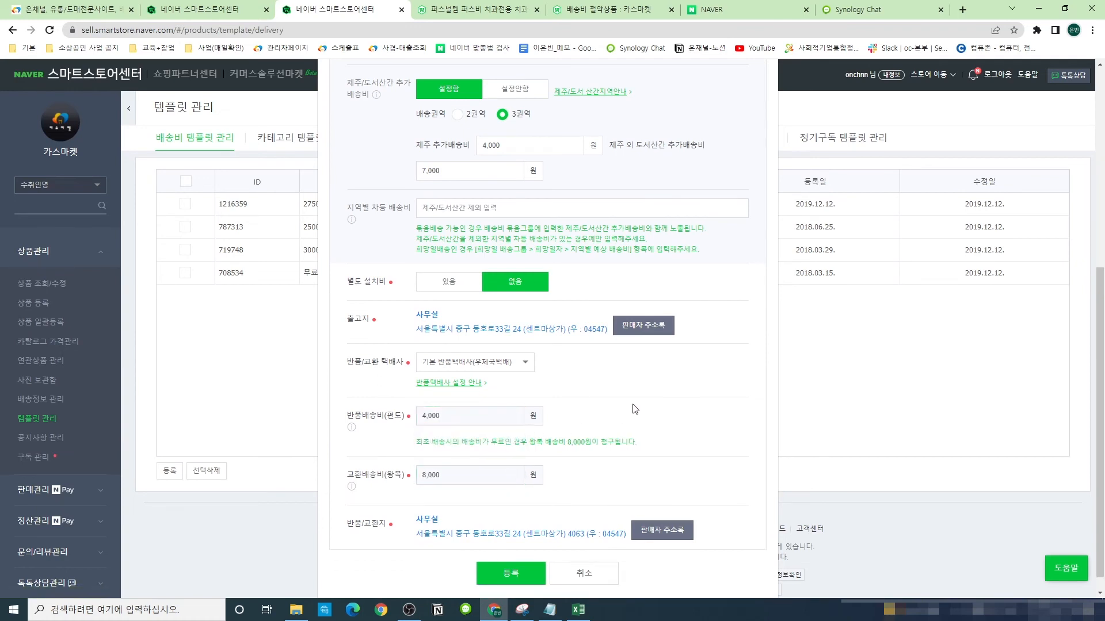
# Register the new shipping-fee template and return to the product registration form
pyautogui.scroll(-1, 642, 408)
pyautogui.click(510, 554)
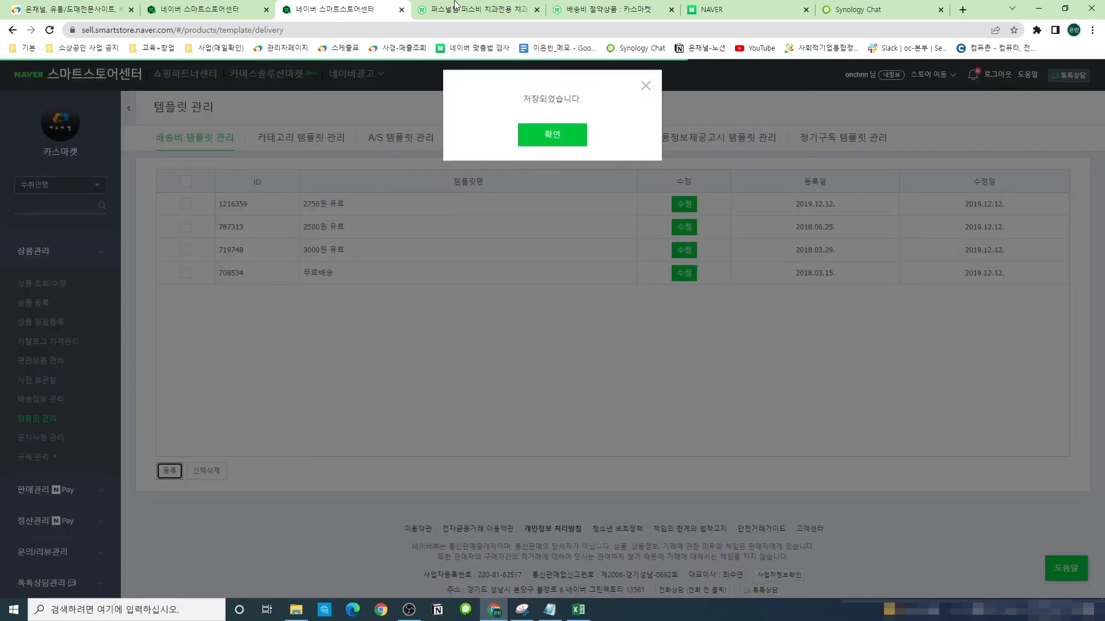
pyautogui.click(567, 133)
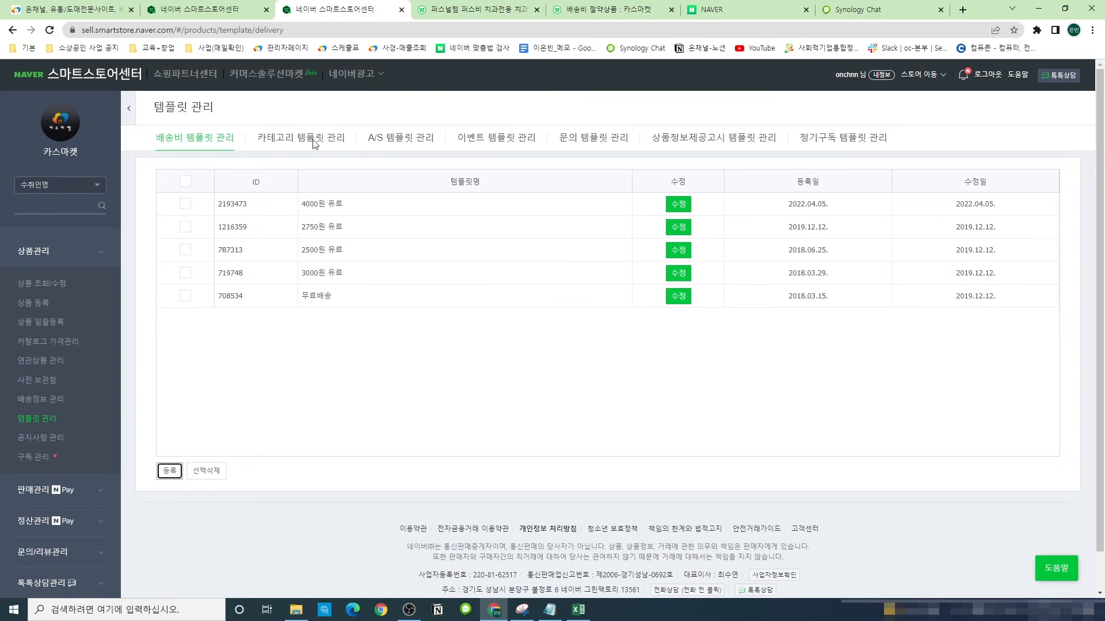
pyautogui.click(256, 7)
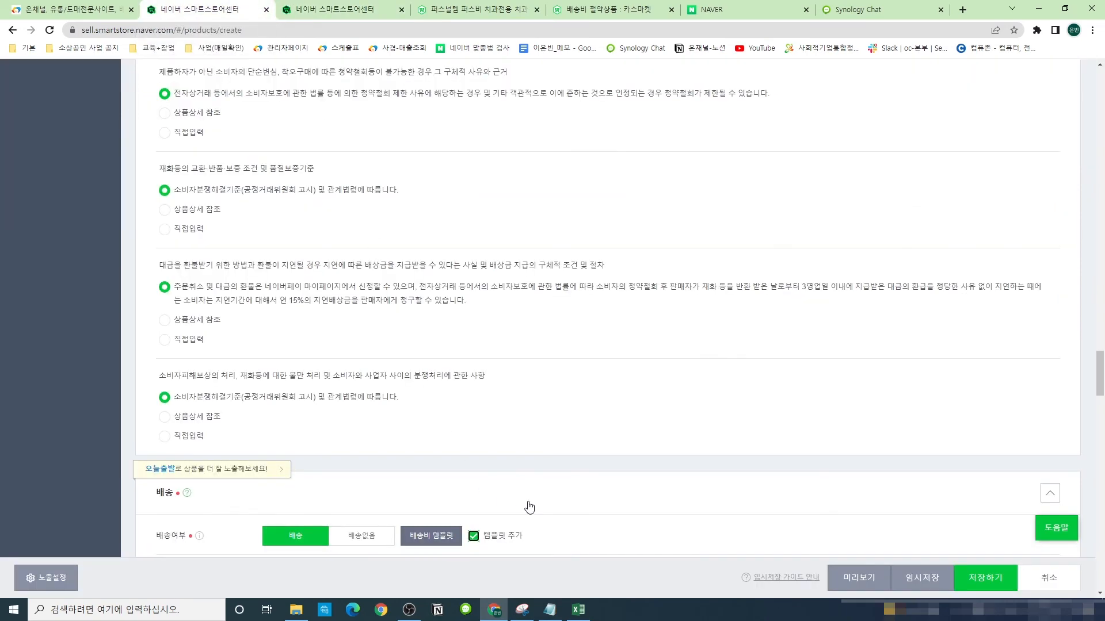
# Apply the newly registered 4,000 won shipping-fee template to the product's delivery settings and check the filled-in shipping and return fees
pyautogui.moveTo(1100, 374); pyautogui.dragTo(1100, 402)
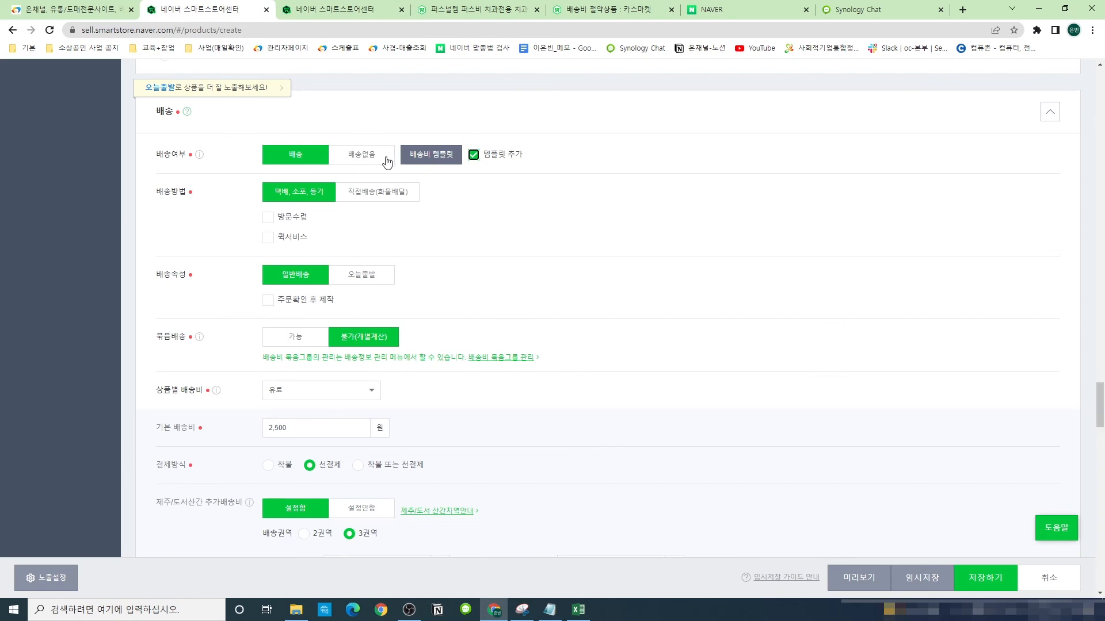
pyautogui.click(431, 154)
pyautogui.click(563, 160)
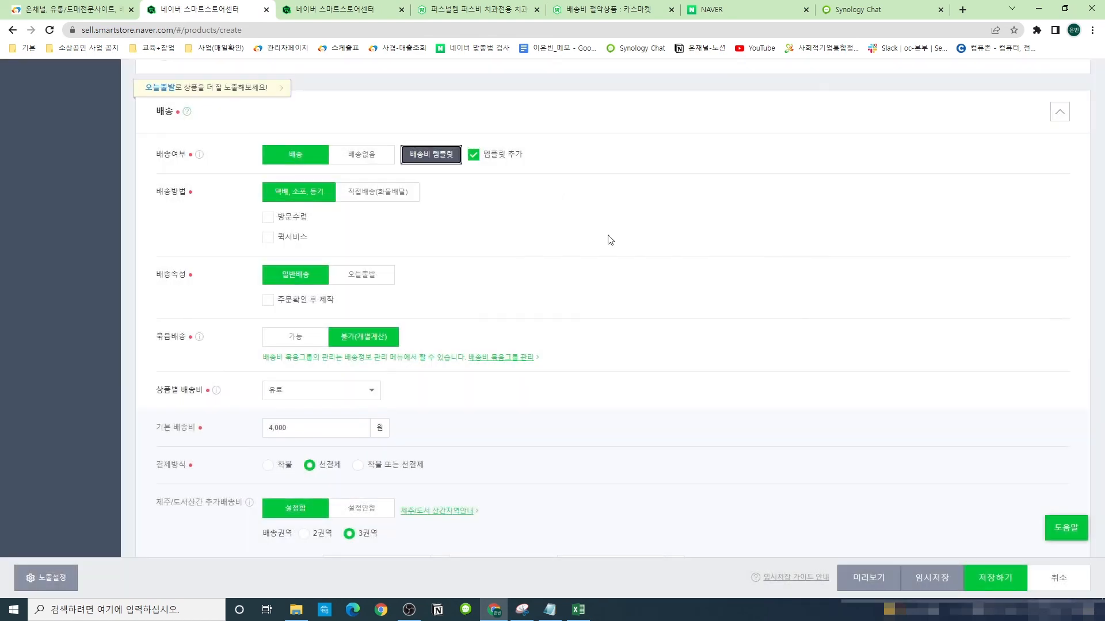
pyautogui.scroll(-2, 708, 387)
pyautogui.moveTo(305, 328); pyautogui.dragTo(379, 313)
pyautogui.scroll(-7, 710, 250)
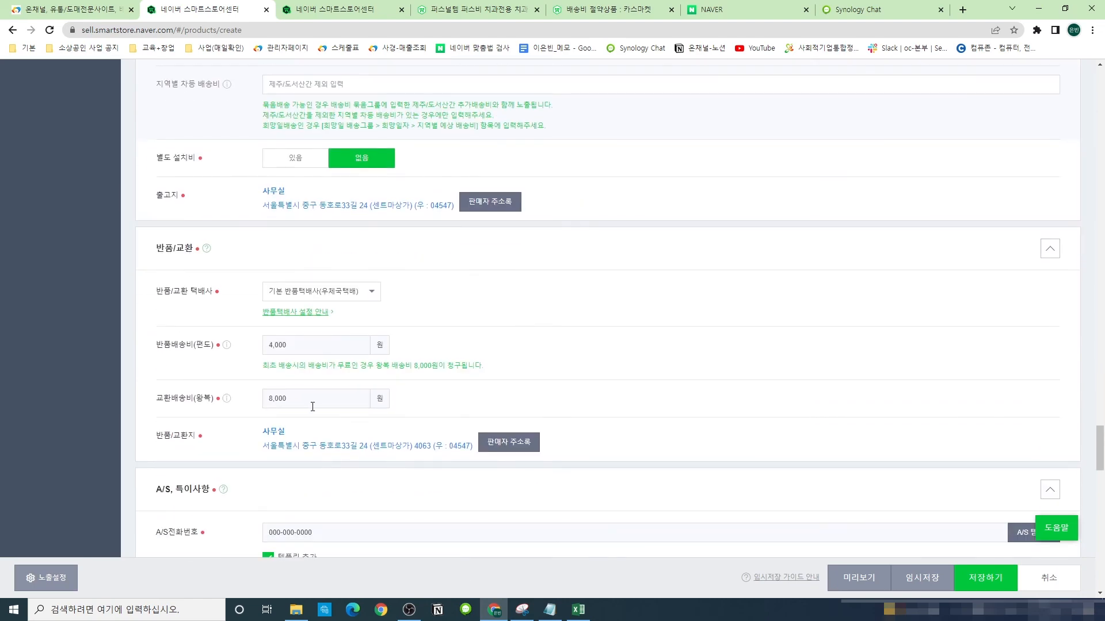
# Register a category template for 스포츠/레저>권투>미트 in template management and confirm the save
pyautogui.click(335, 10)
pyautogui.click(303, 139)
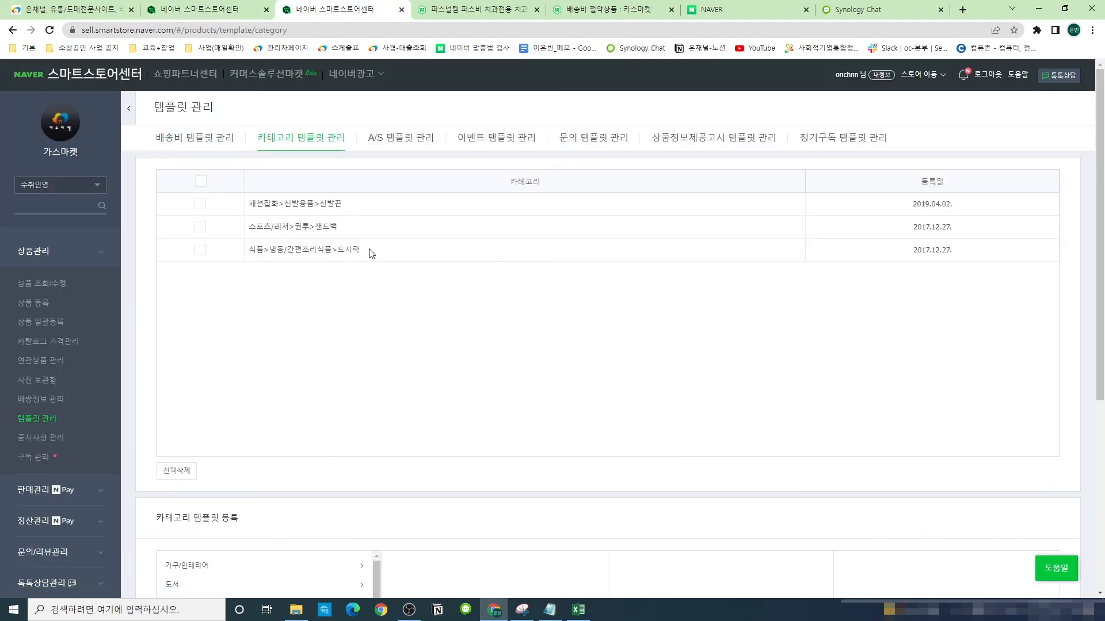
pyautogui.scroll(-4, 431, 377)
pyautogui.click(244, 412)
pyautogui.click(403, 374)
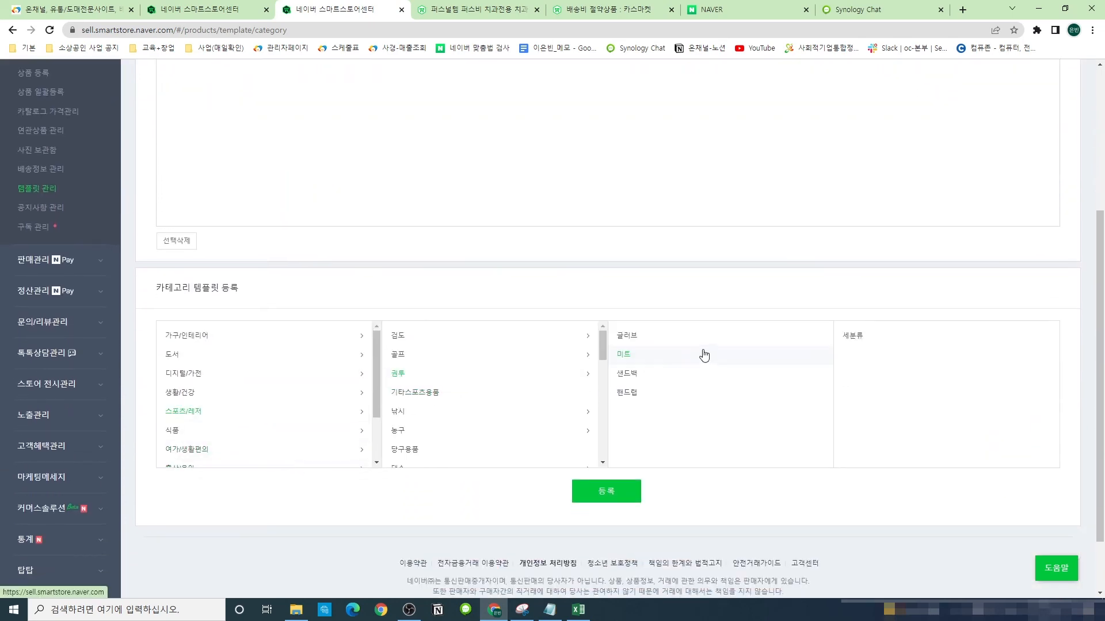
pyautogui.click(704, 356)
pyautogui.click(635, 521)
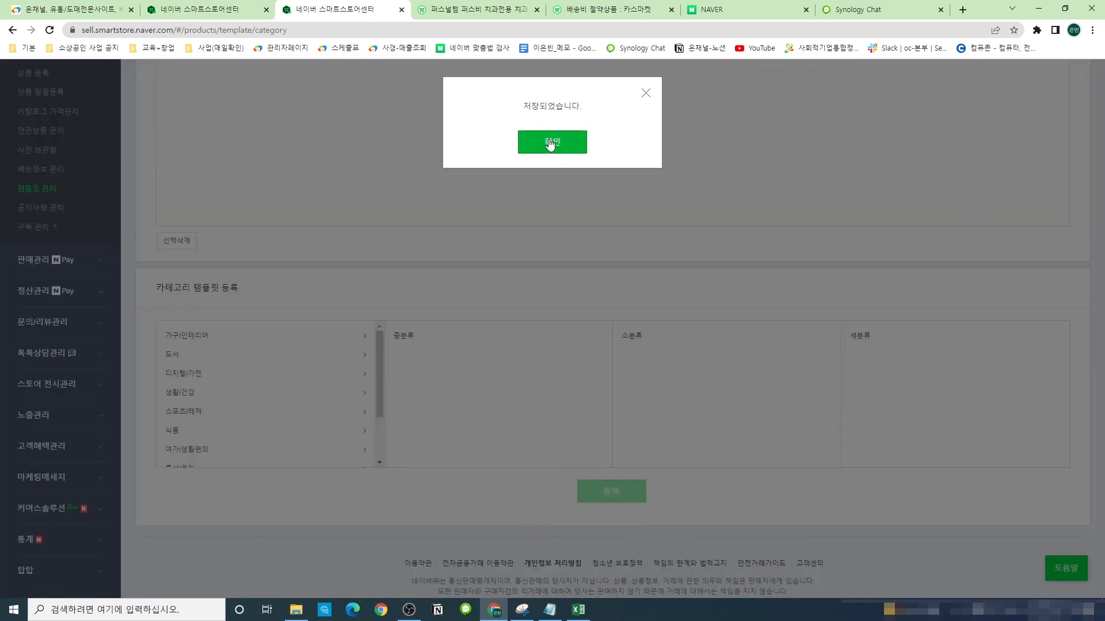
pyautogui.click(551, 142)
pyautogui.scroll(4, 547, 269)
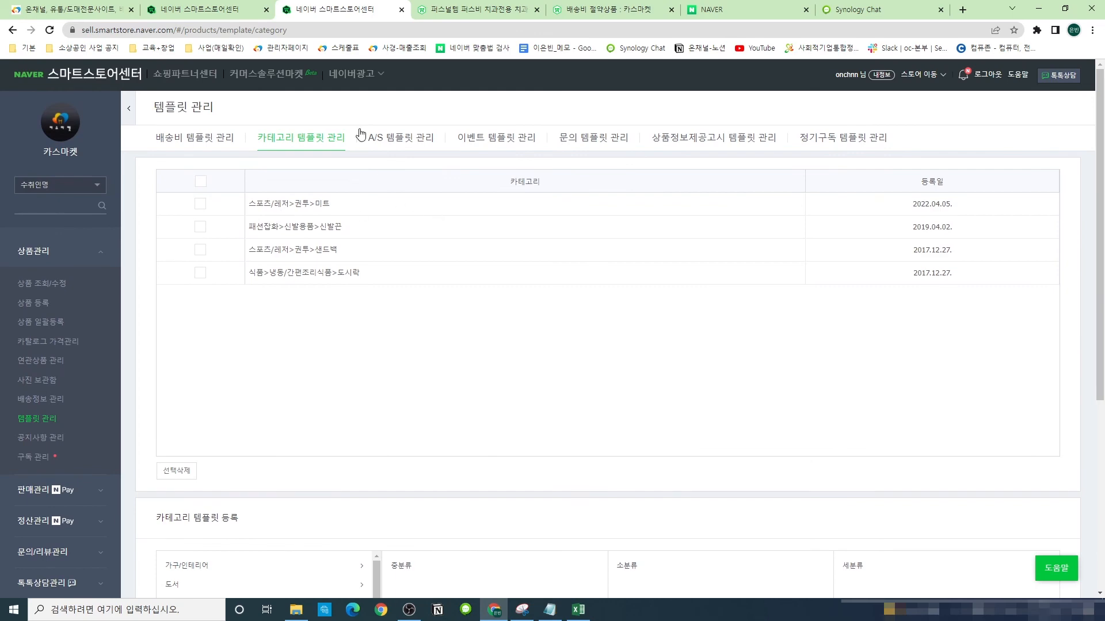
# Set the product's category on the registration form by applying the 스포츠/레저>권투>미트 category template
pyautogui.click(247, 10)
pyautogui.moveTo(1098, 424); pyautogui.dragTo(1098, 93)
pyautogui.click(345, 254)
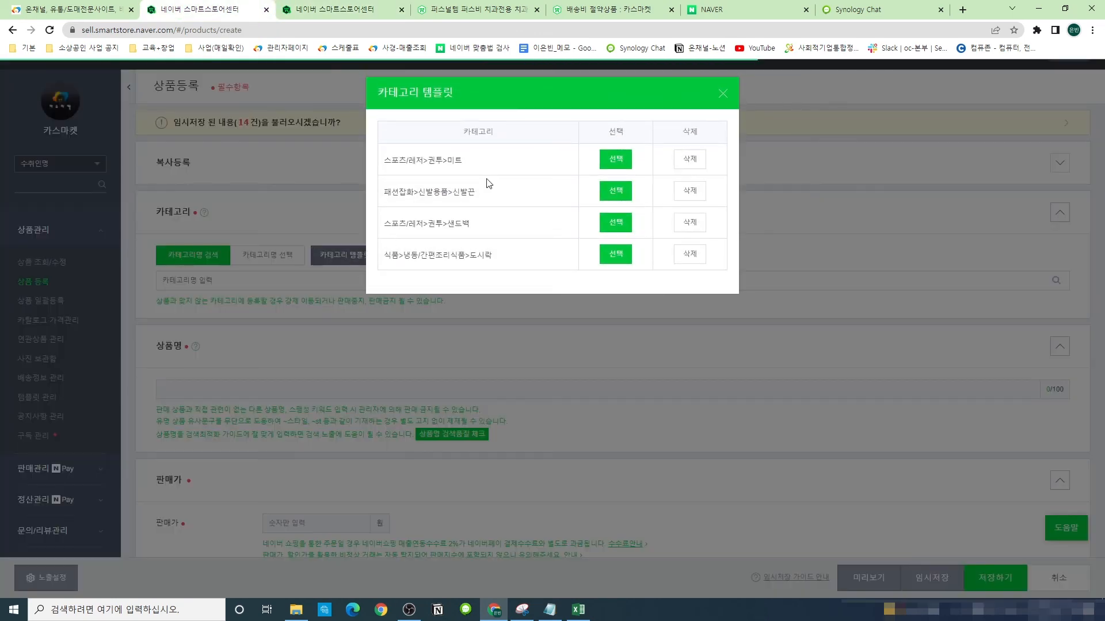
pyautogui.click(615, 155)
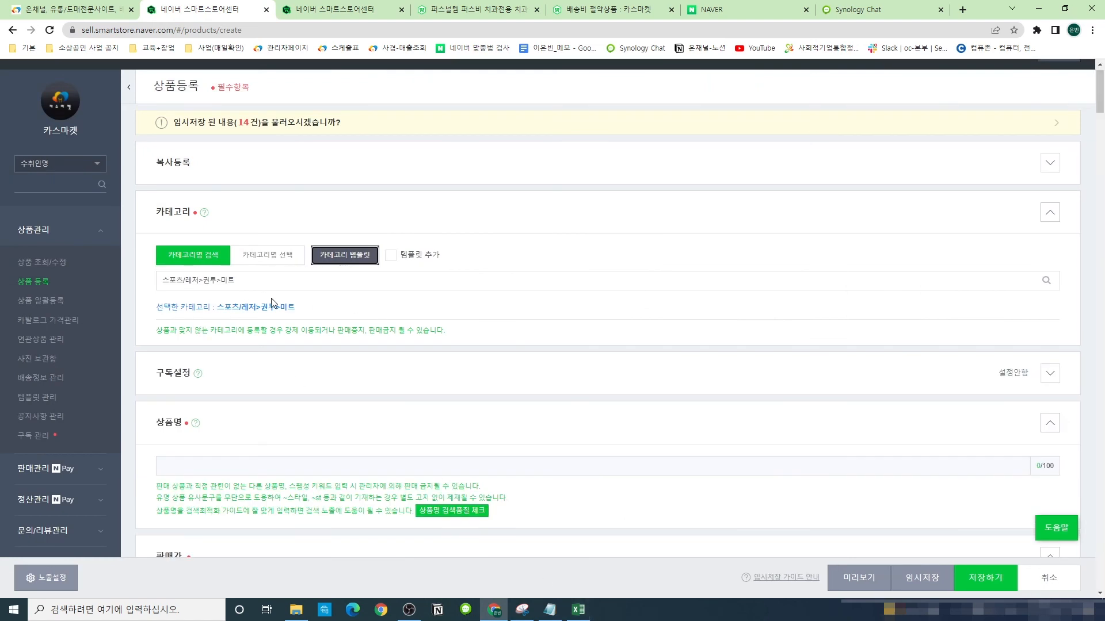
# Review the saved A/S templates and their registration form in template management, and open the event template list
pyautogui.click(340, 10)
pyautogui.click(420, 138)
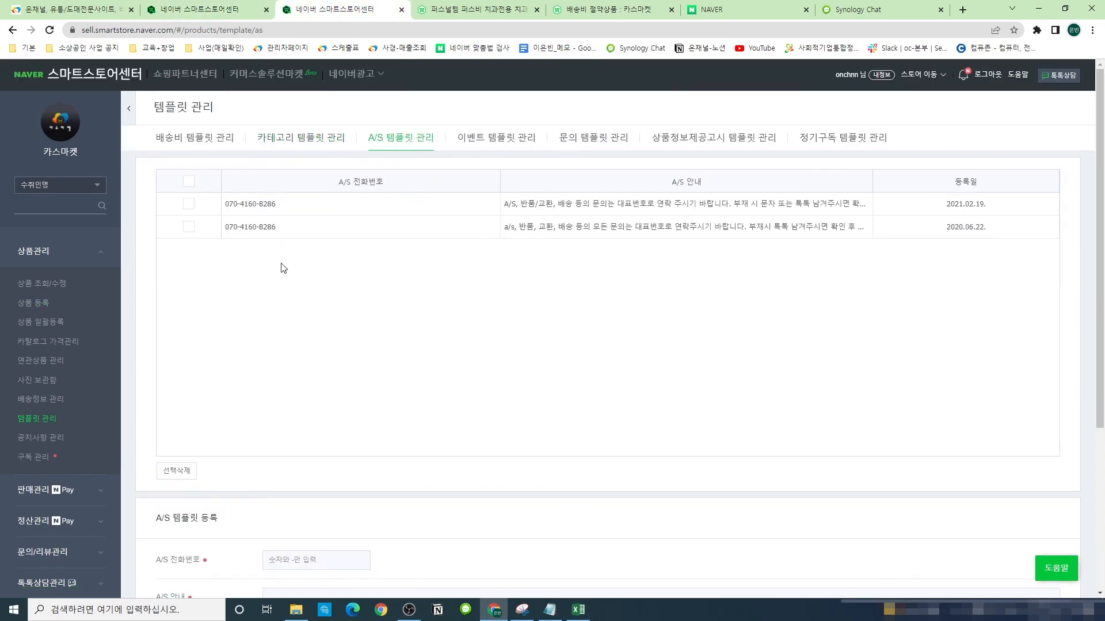
pyautogui.scroll(-4, 284, 268)
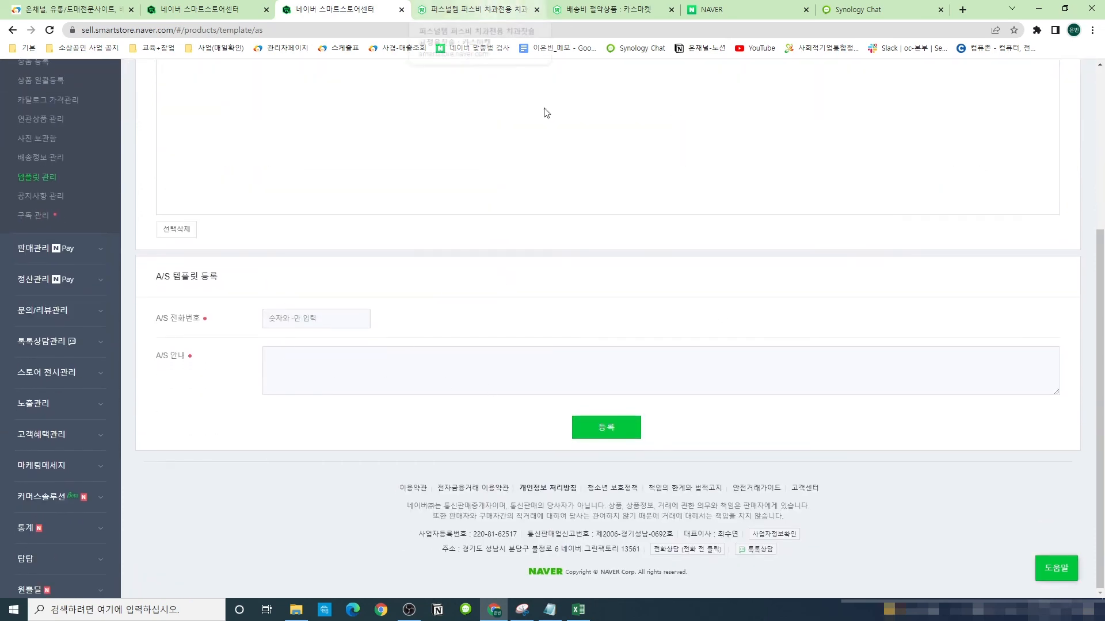
pyautogui.moveTo(1103, 329); pyautogui.dragTo(1103, 173)
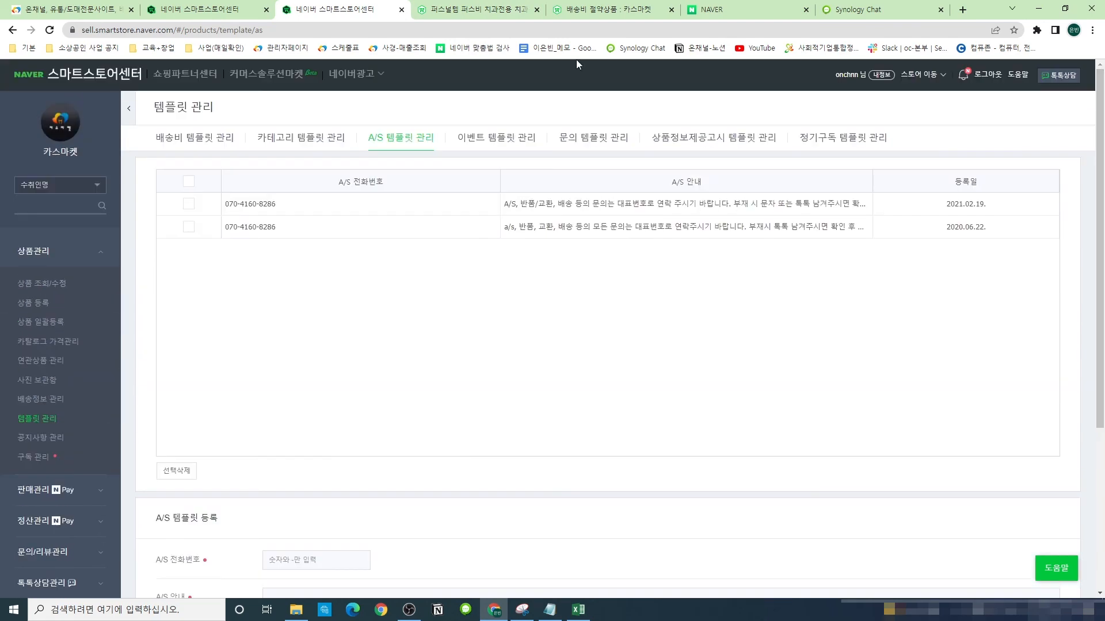
pyautogui.click(504, 151)
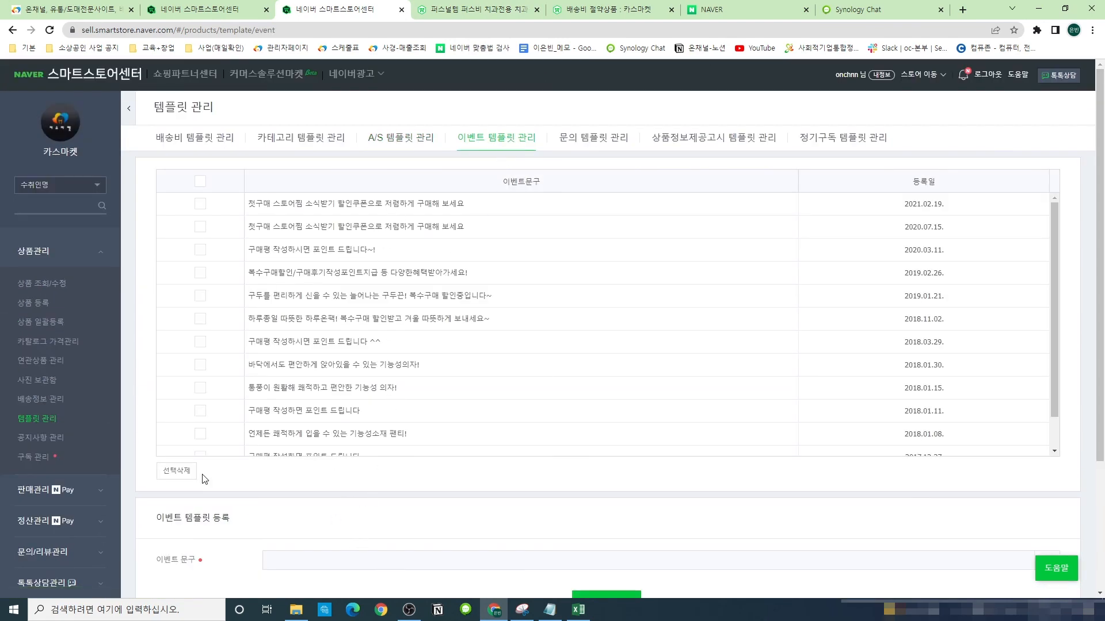